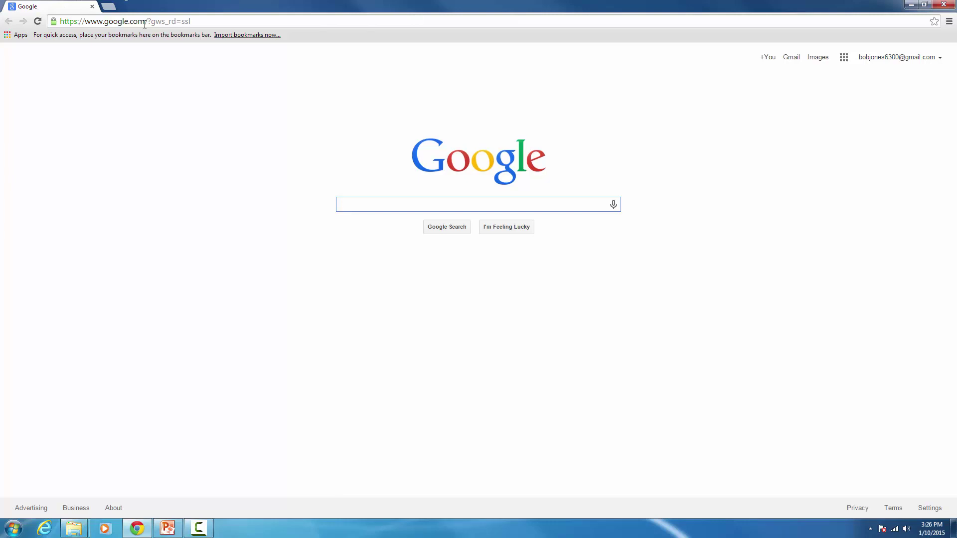
Step: Load compressme.net and download the CHK v1.73 Win64 Portable package (chk173.zip)
click(145, 24)
right_click(145, 25)
click(163, 72)
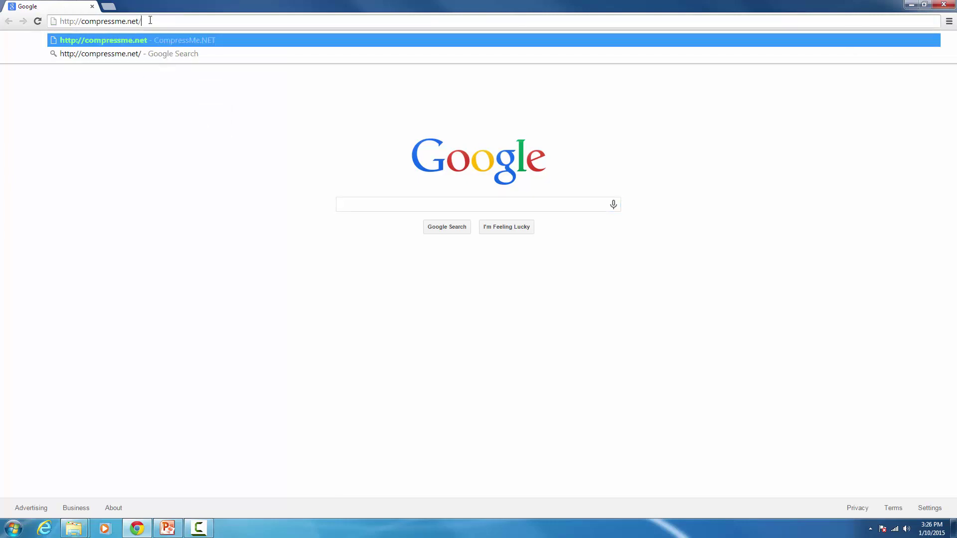
key(Return)
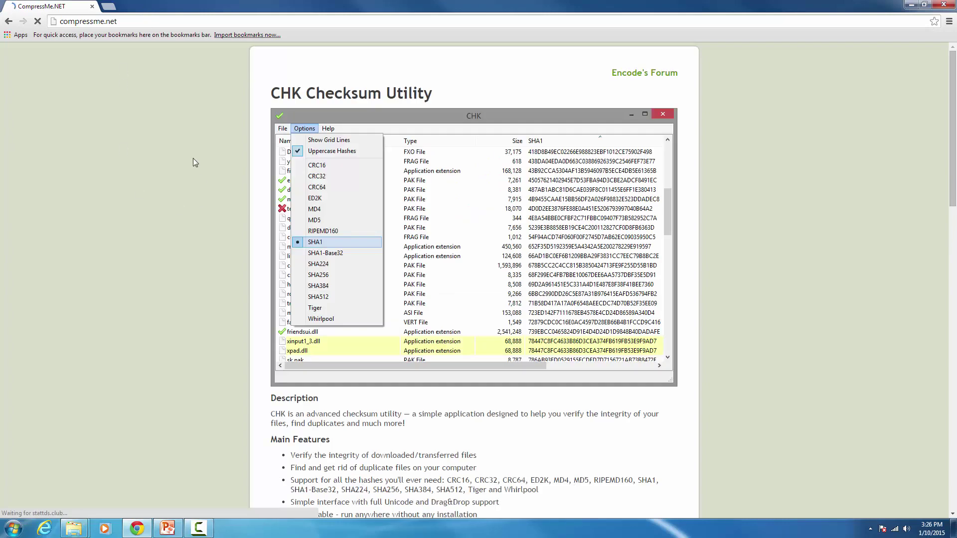
scroll(207, 149, down, 9)
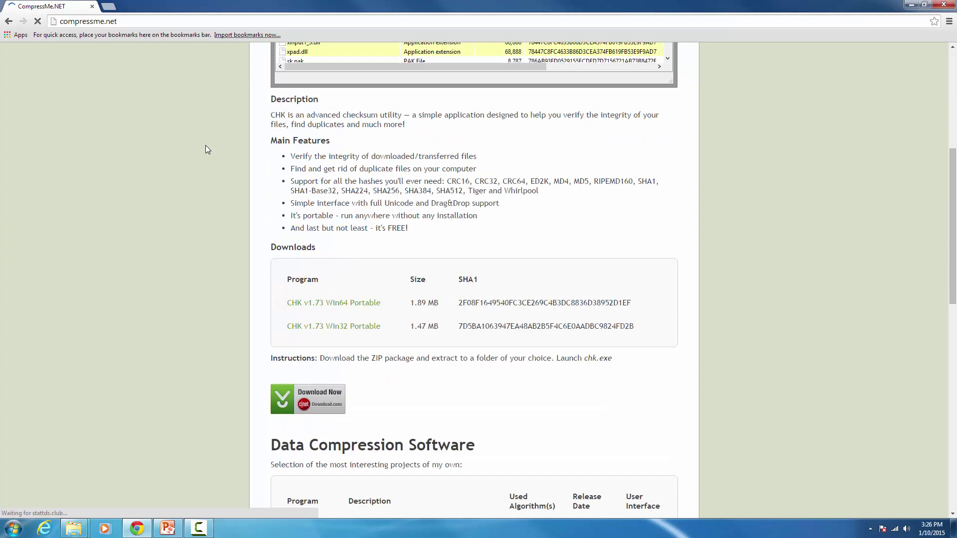
scroll(357, 168, up, 2)
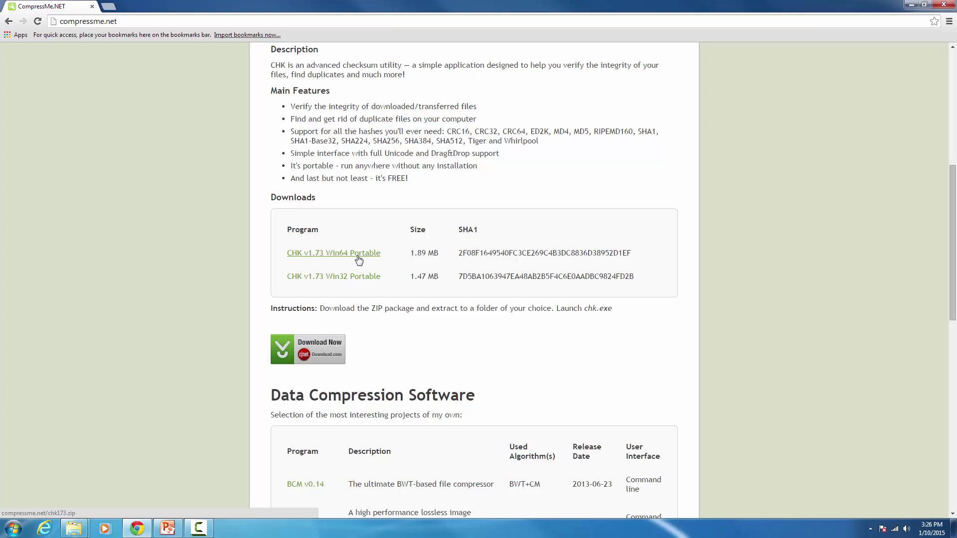
click(357, 256)
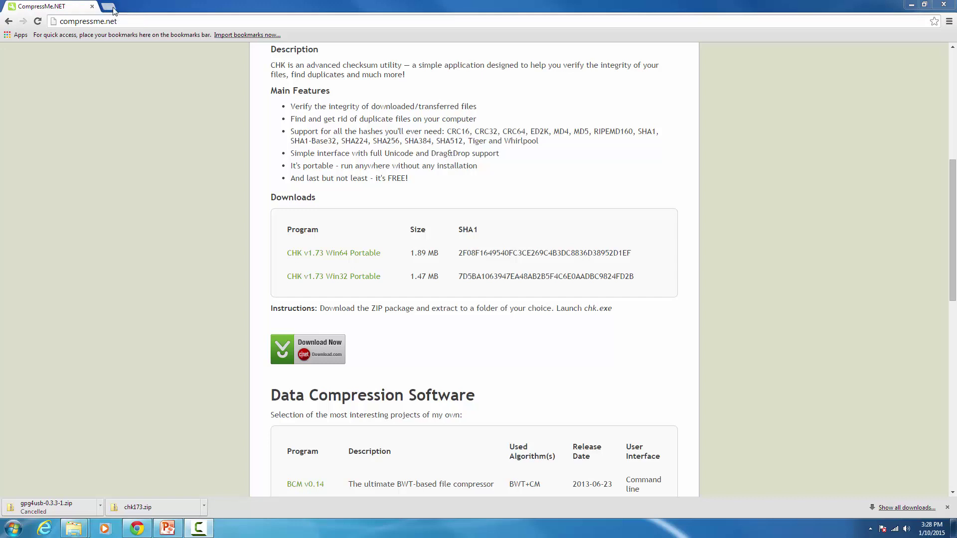
Step: In a new tab, load the gpg4usb download page and download gpg4usb-0.3.3-1.zip
click(108, 7)
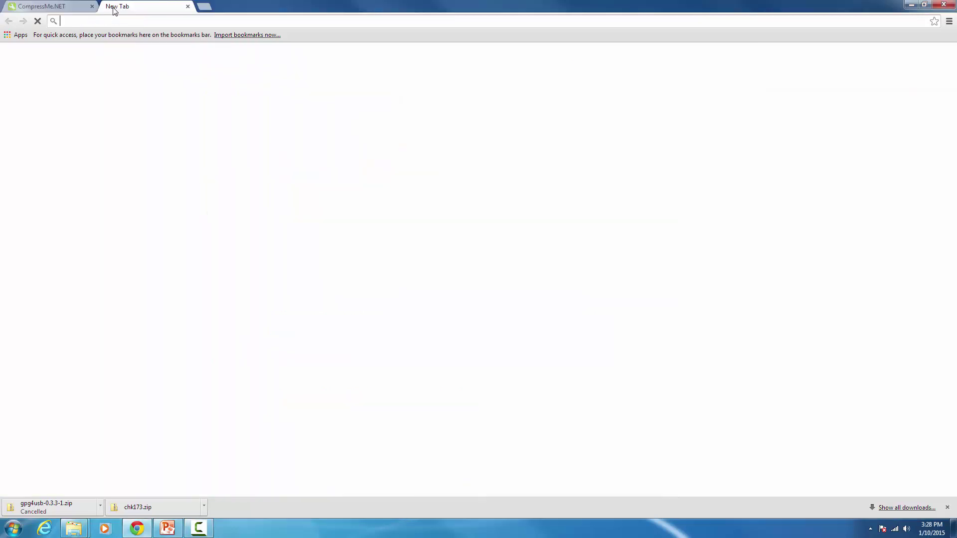
right_click(150, 21)
click(171, 66)
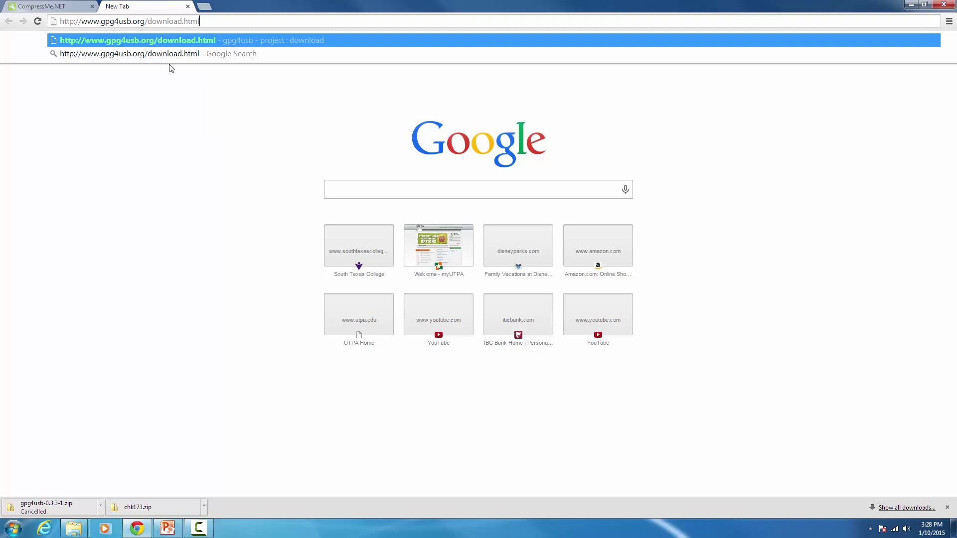
key(Return)
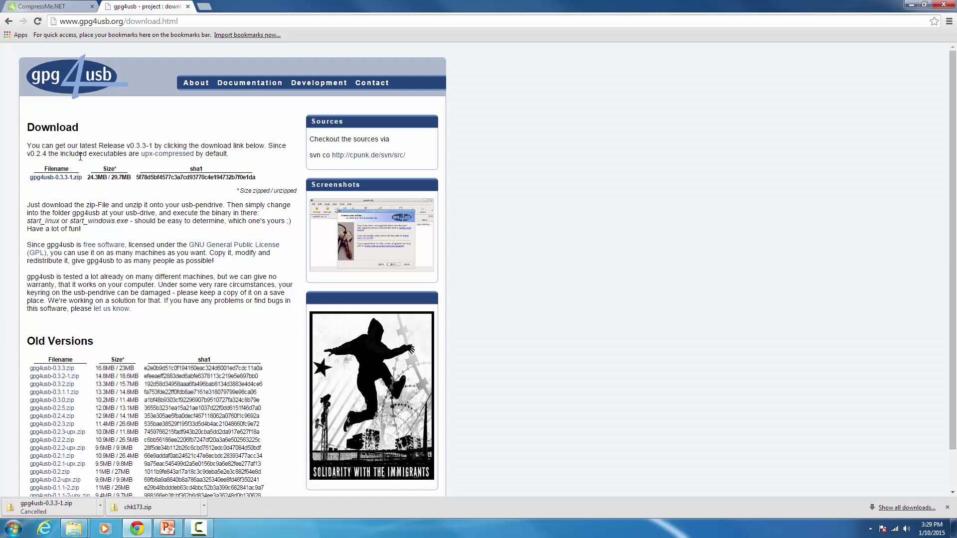
click(66, 182)
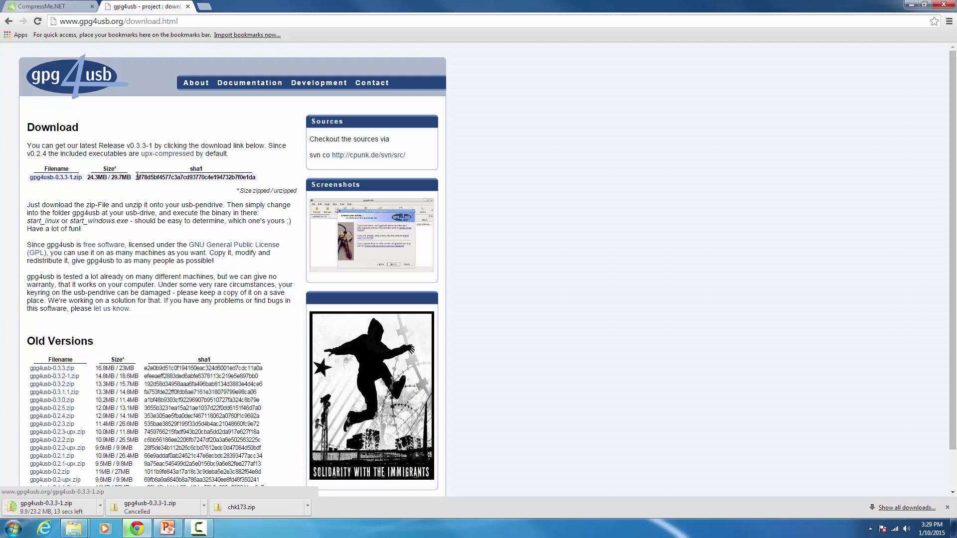
Step: Select the published sha1 hash of gpg4usb-0.3.3-1.zip on the page
drag(137, 177, 259, 178)
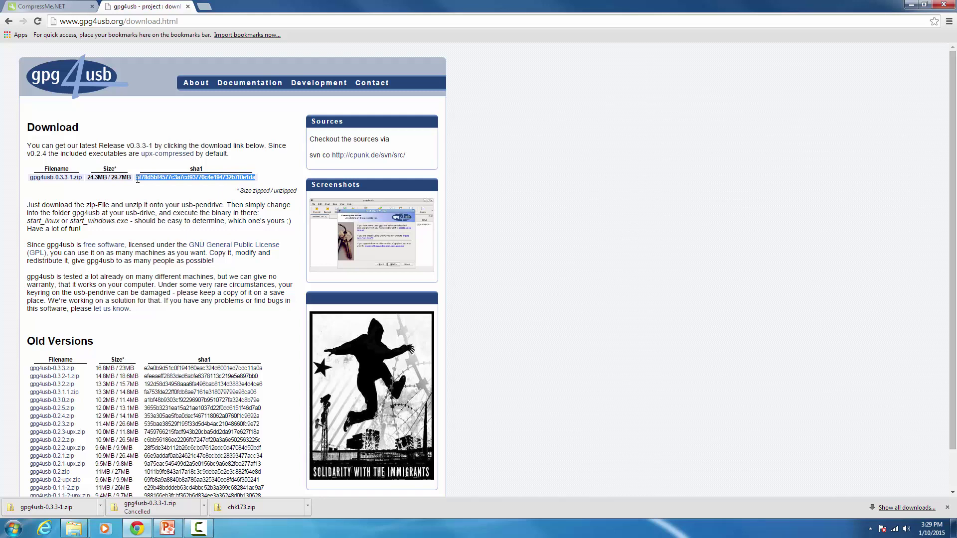
drag(138, 179, 139, 175)
drag(139, 176, 148, 177)
Step: Bring up the Downloads folder maximized, with chk173.zip selected
mouse_move(73, 528)
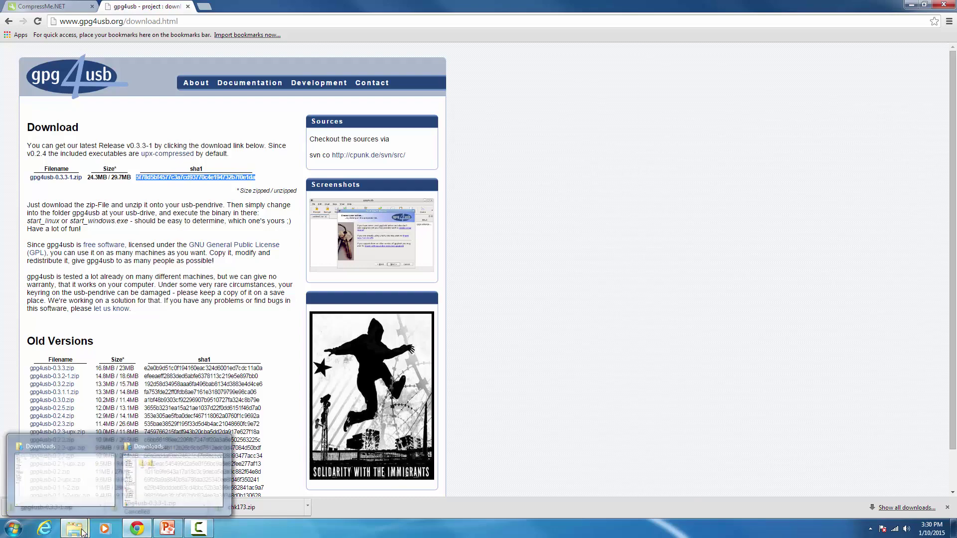
click(144, 487)
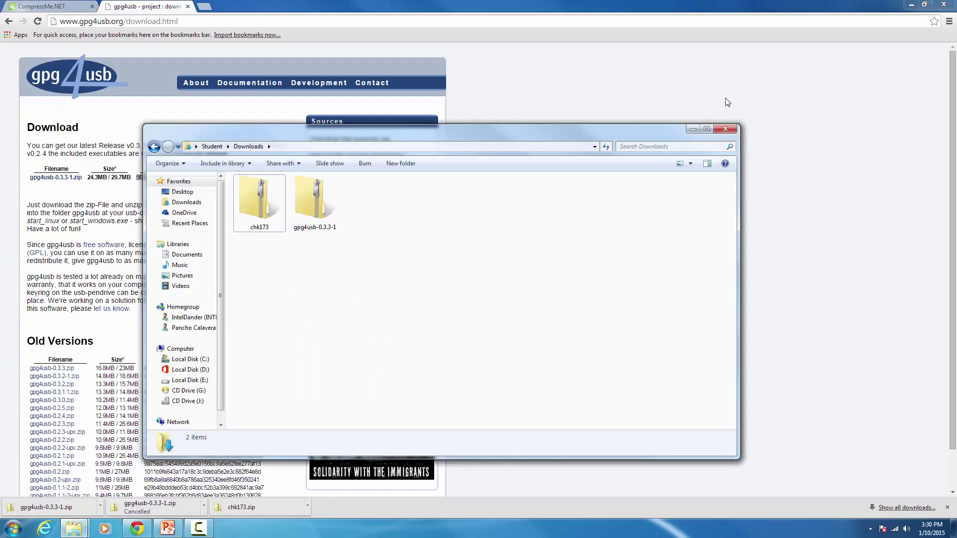
click(911, 4)
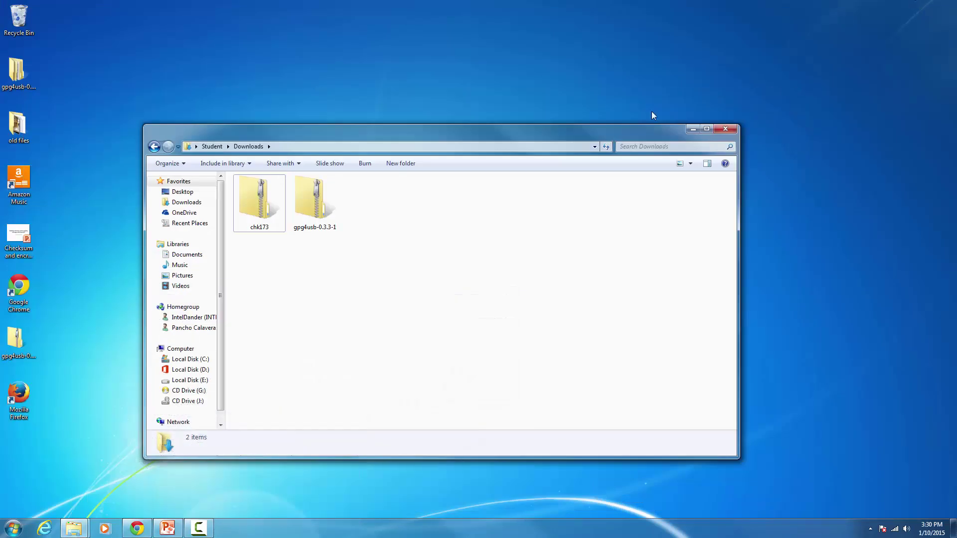
click(706, 130)
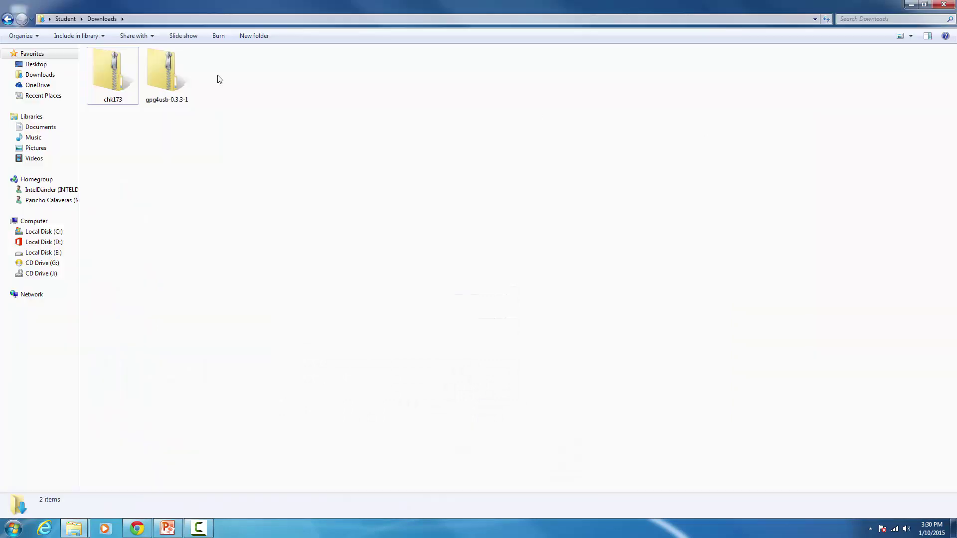
click(156, 73)
click(96, 71)
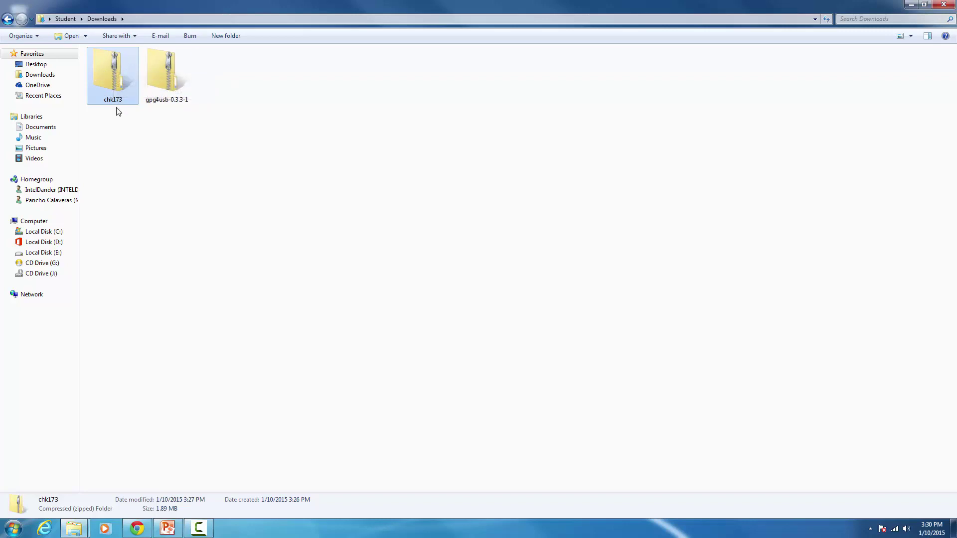
Step: Extract chk173.zip into a chk173 folder and run the CHK program despite the security warning
double_click(111, 70)
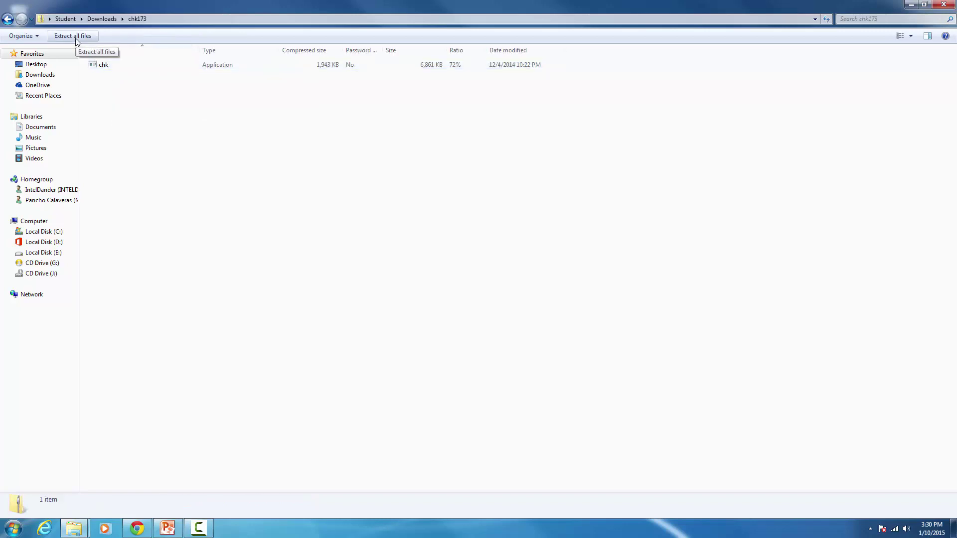
click(76, 38)
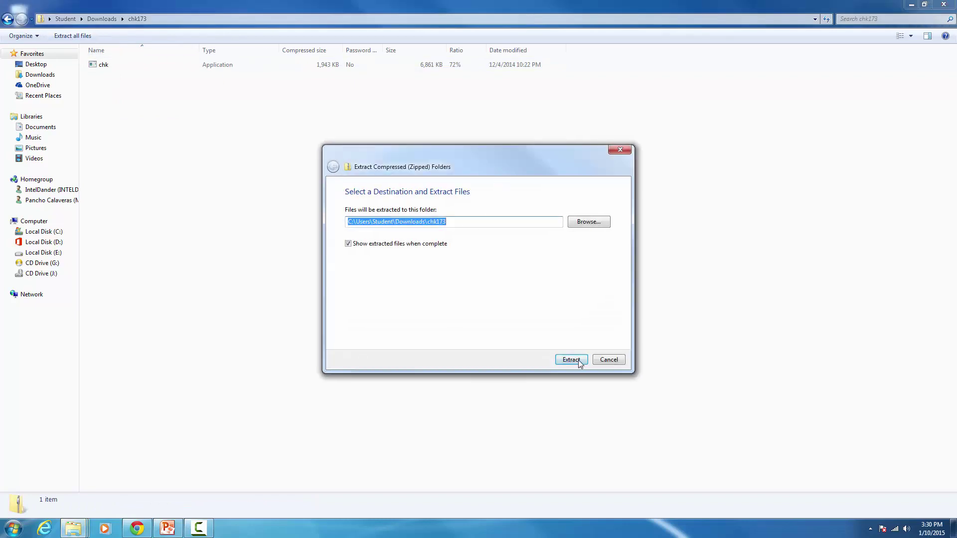
click(574, 359)
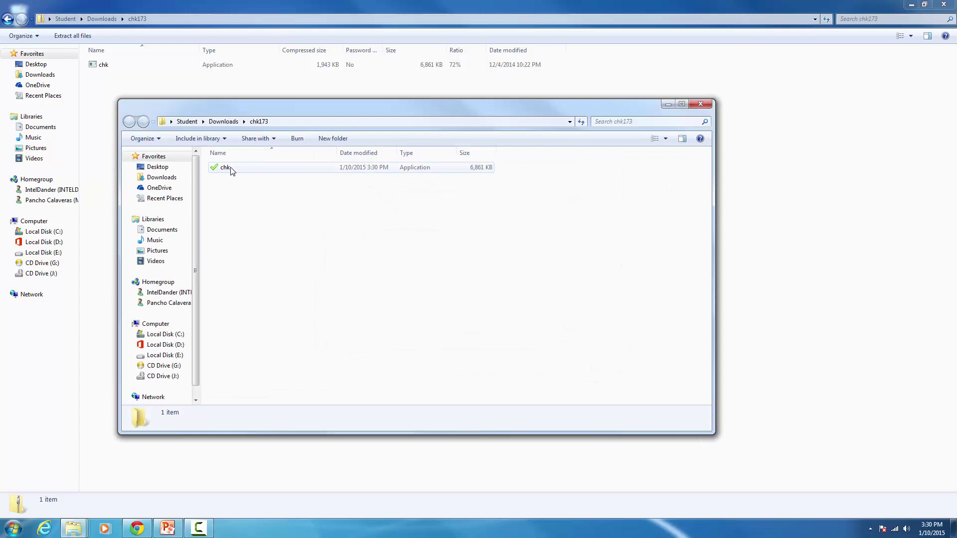
double_click(231, 171)
click(500, 274)
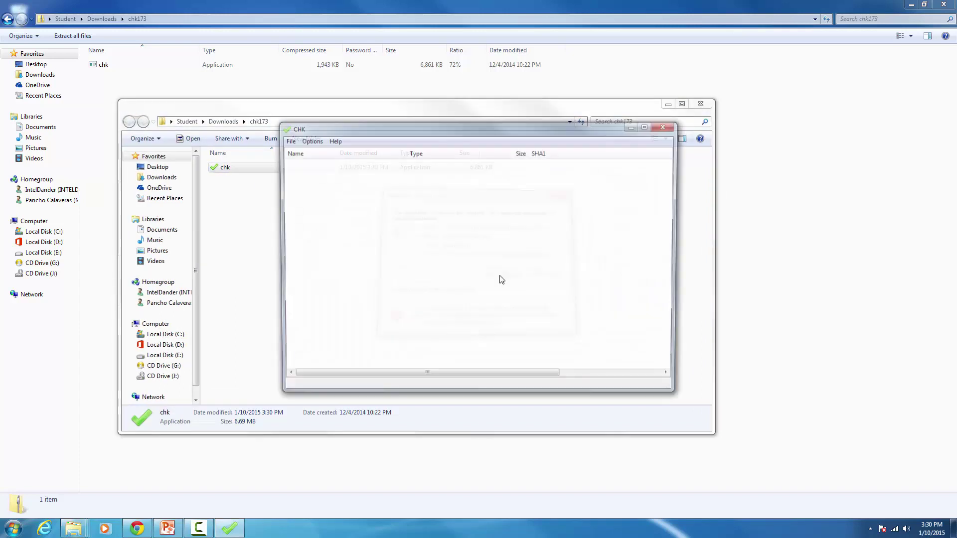
Step: Add gpg4usb-0.3.3-1.zip from Downloads to CHK, then close the chk173 Explorer windows
click(286, 141)
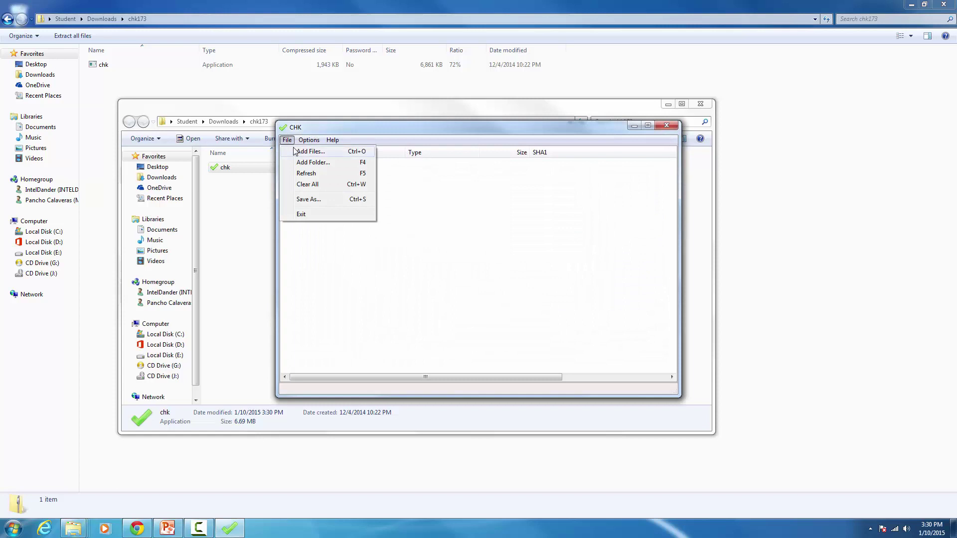
click(309, 151)
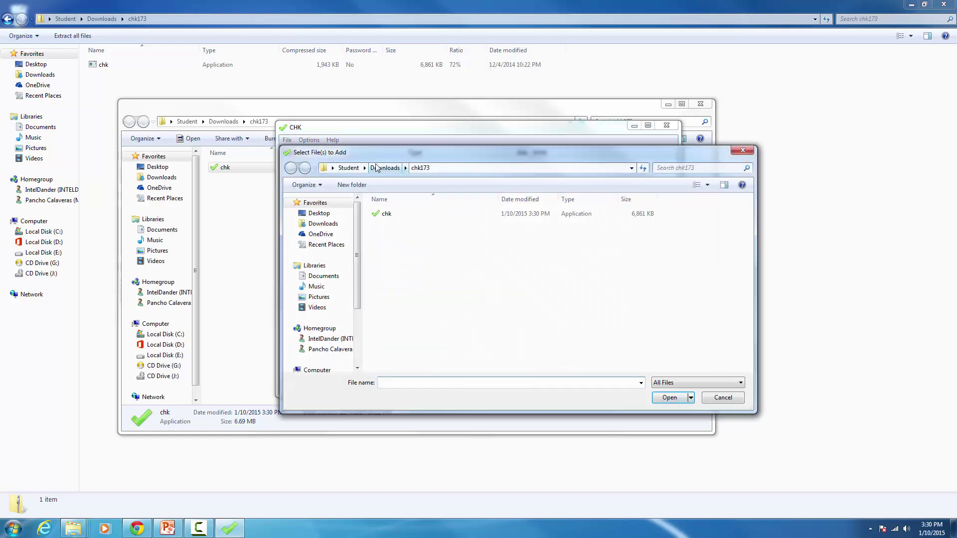
click(376, 168)
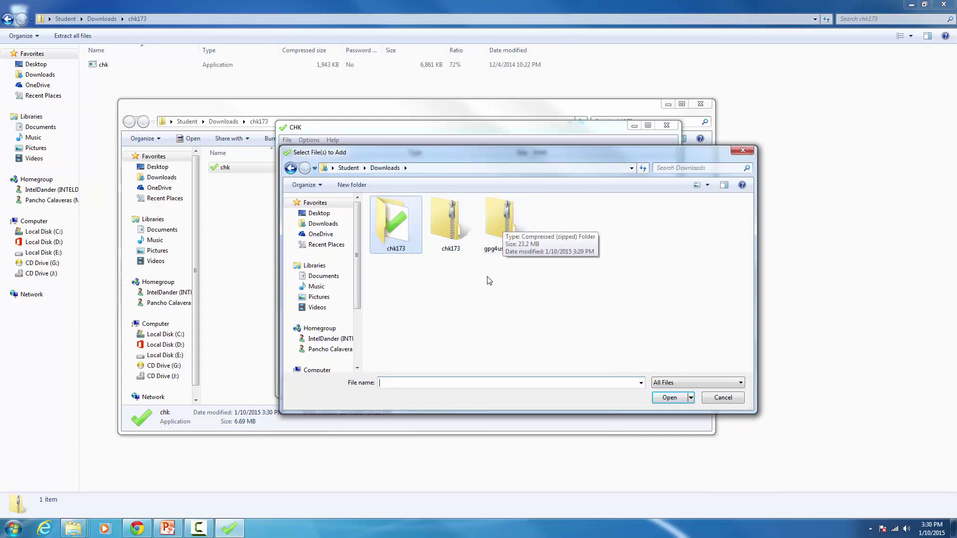
double_click(502, 224)
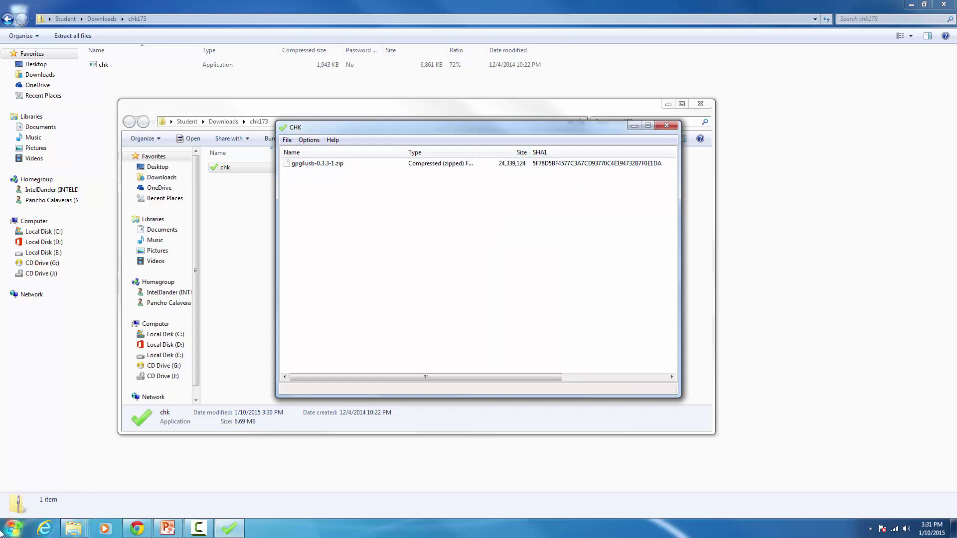
click(695, 104)
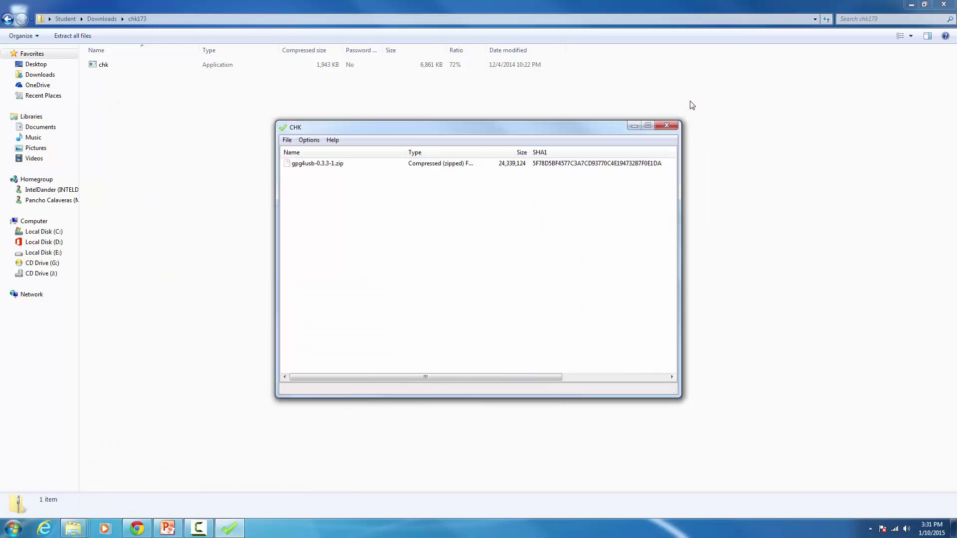
click(910, 5)
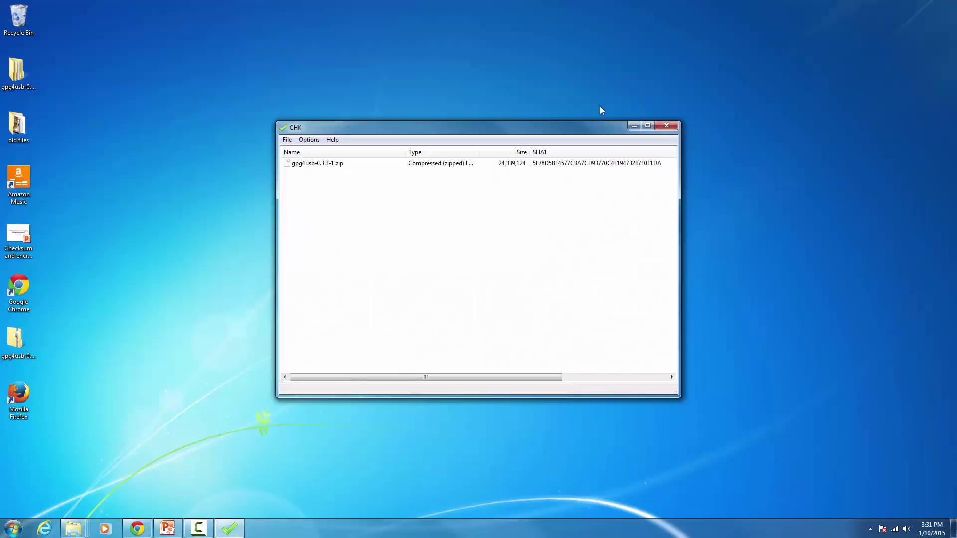
Step: Tile CHK on the right and the gpg4usb download page on the left, marking its published sha1
drag(584, 128, 956, 29)
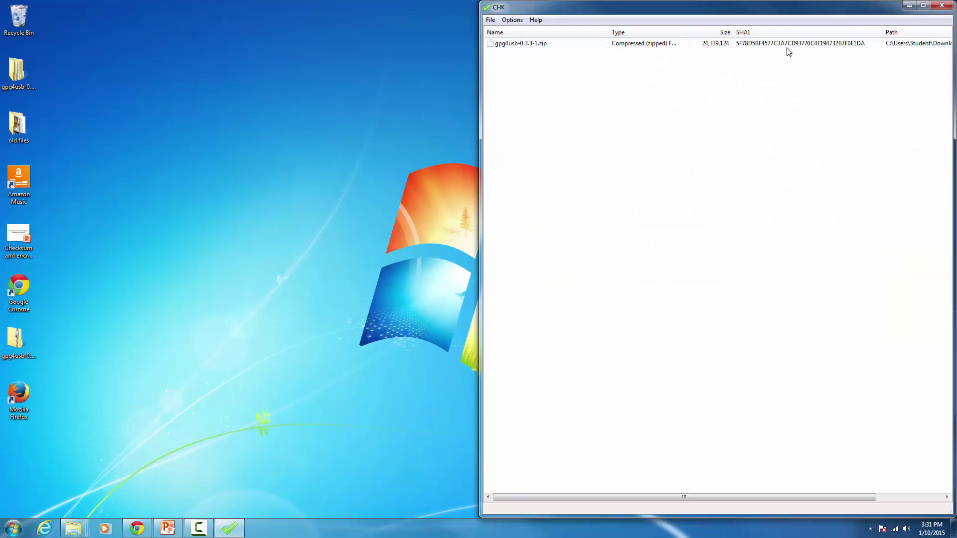
click(137, 528)
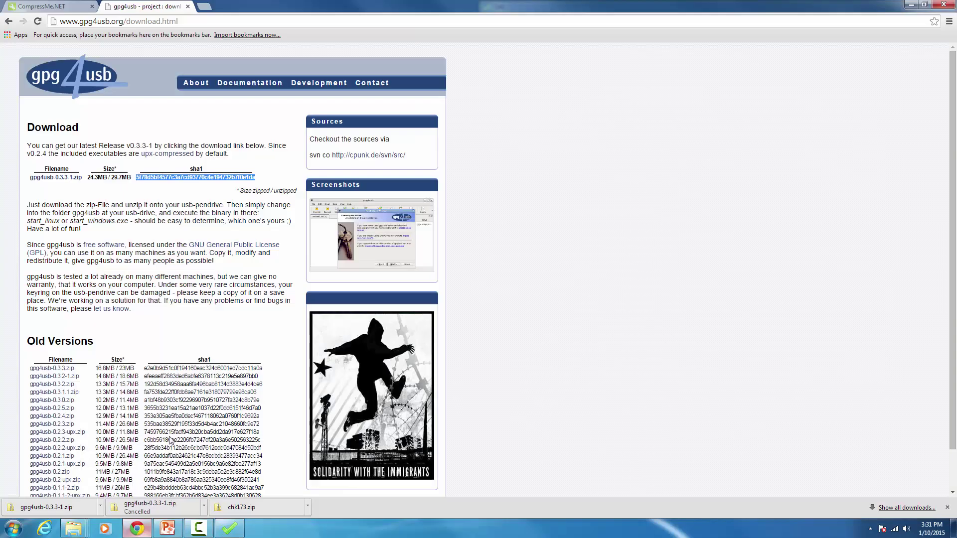
drag(598, 10, 236, 9)
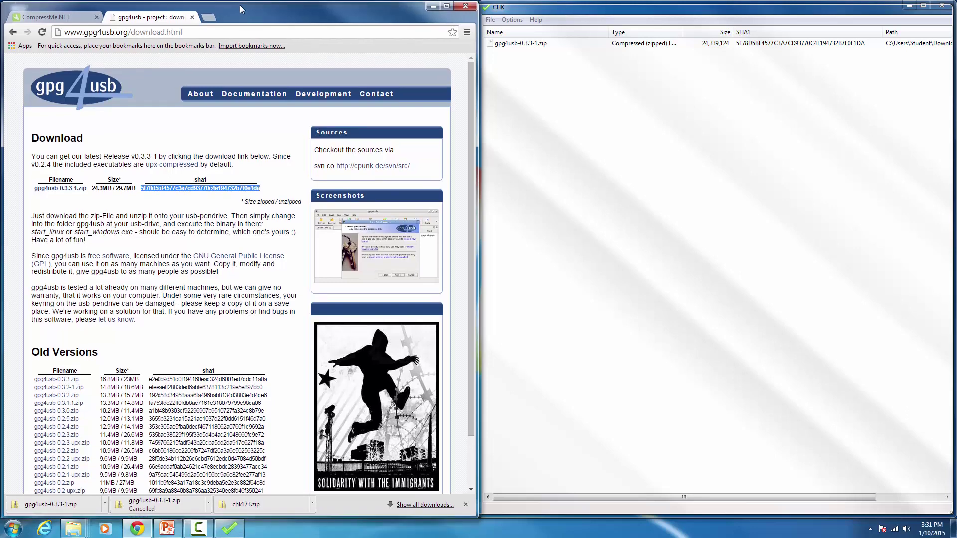
double_click(241, 9)
drag(272, 22, 228, 9)
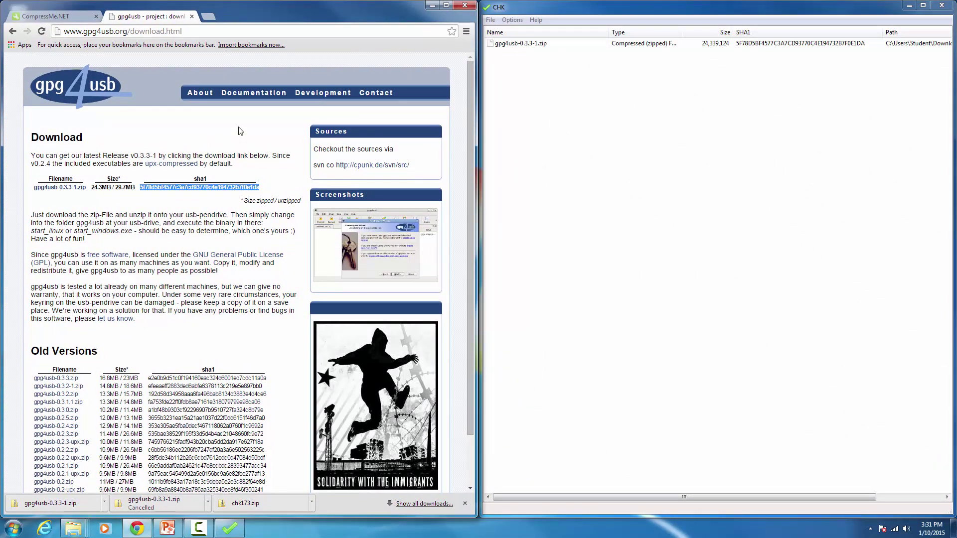
click(141, 190)
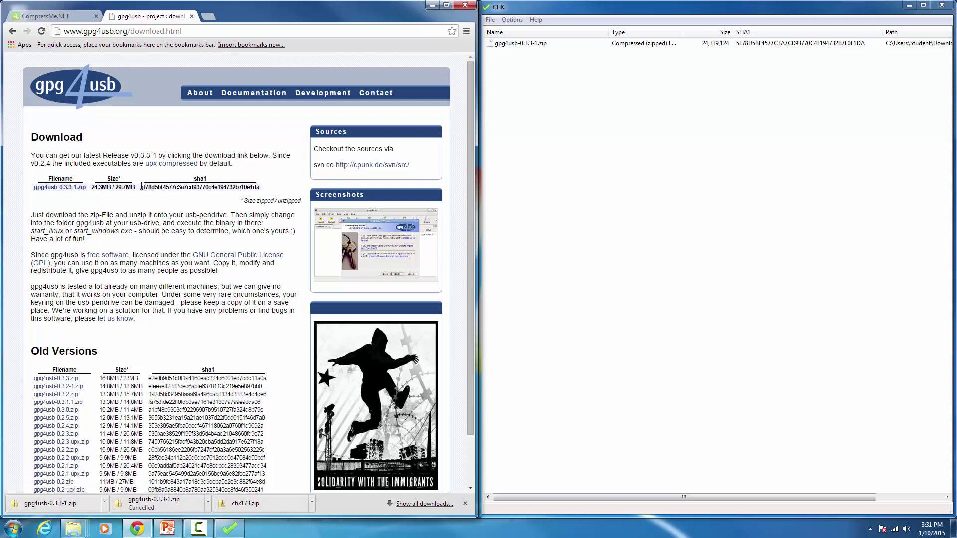
drag(140, 187, 261, 186)
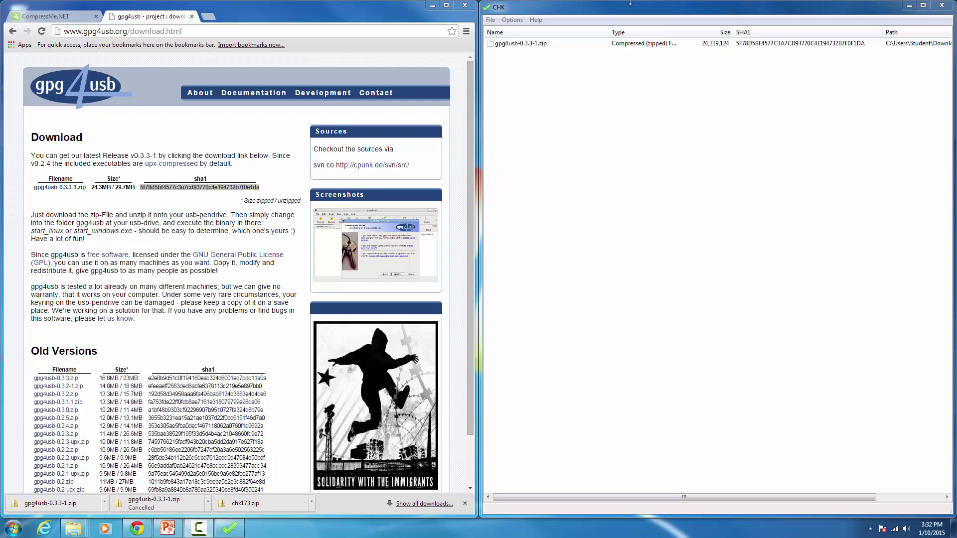
Step: Save the CHK list to the Desktop as 'Checksums' with the user's surname appended
click(490, 21)
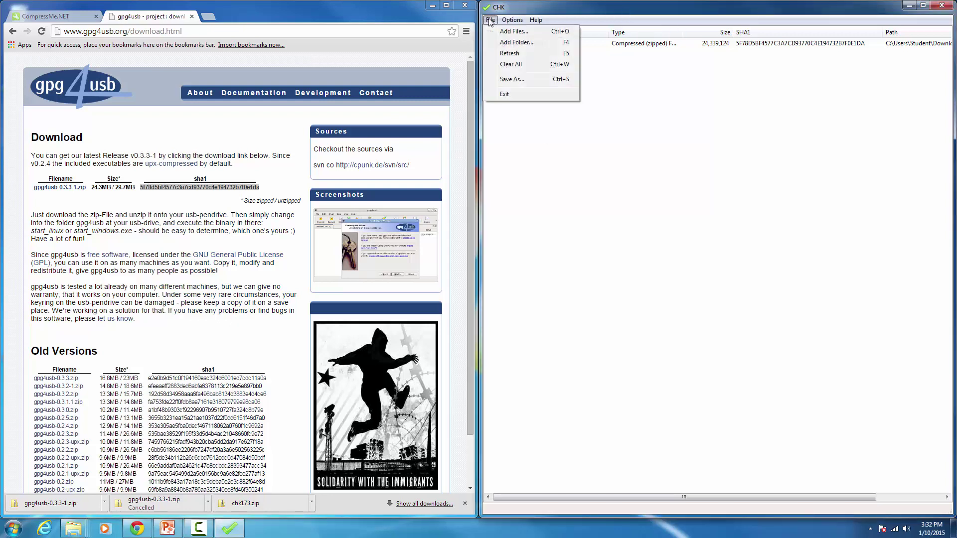
click(513, 81)
click(519, 93)
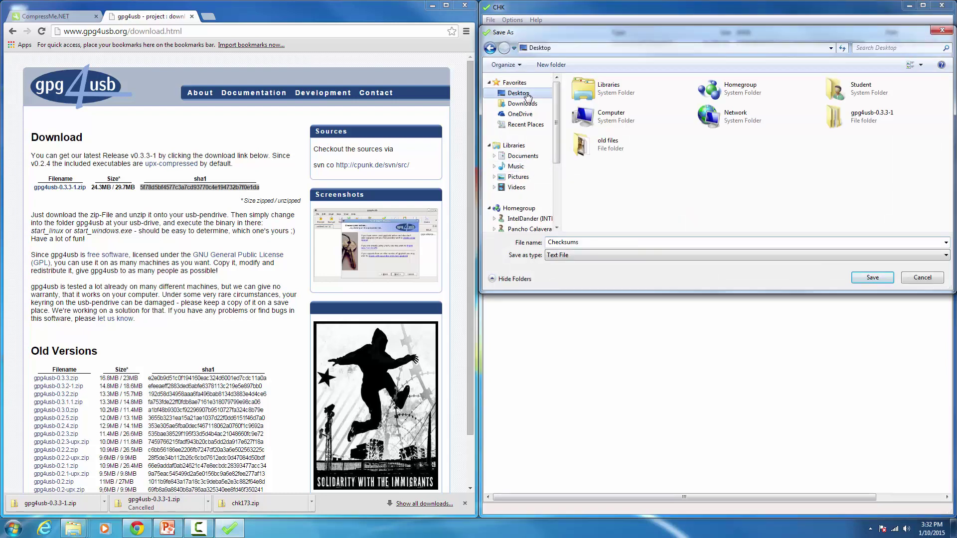
click(579, 242)
click(581, 242)
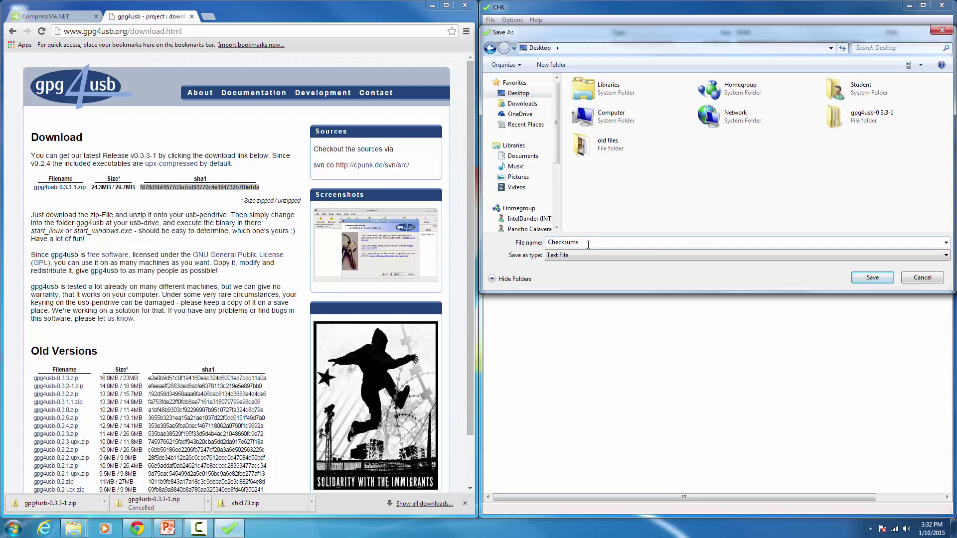
text(_Hinojosa)
click(869, 279)
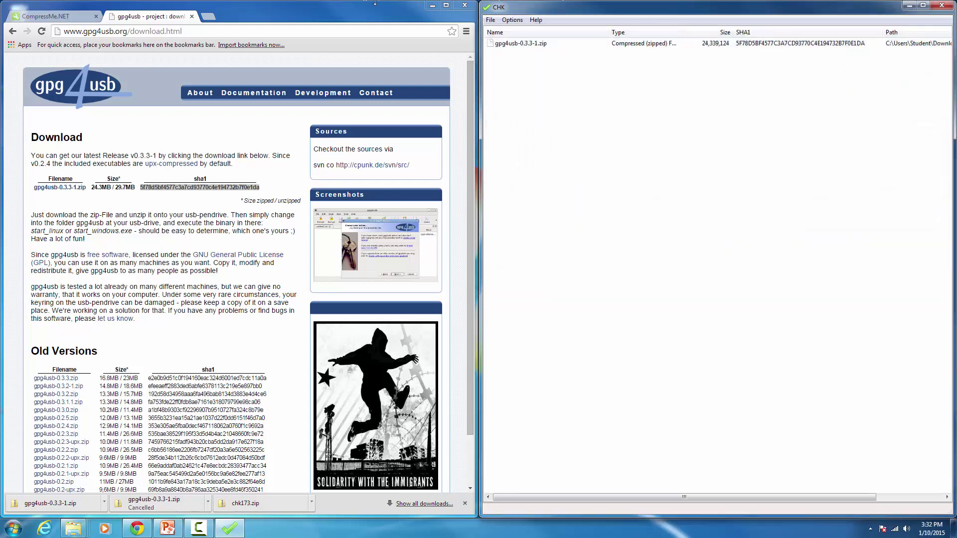
click(431, 5)
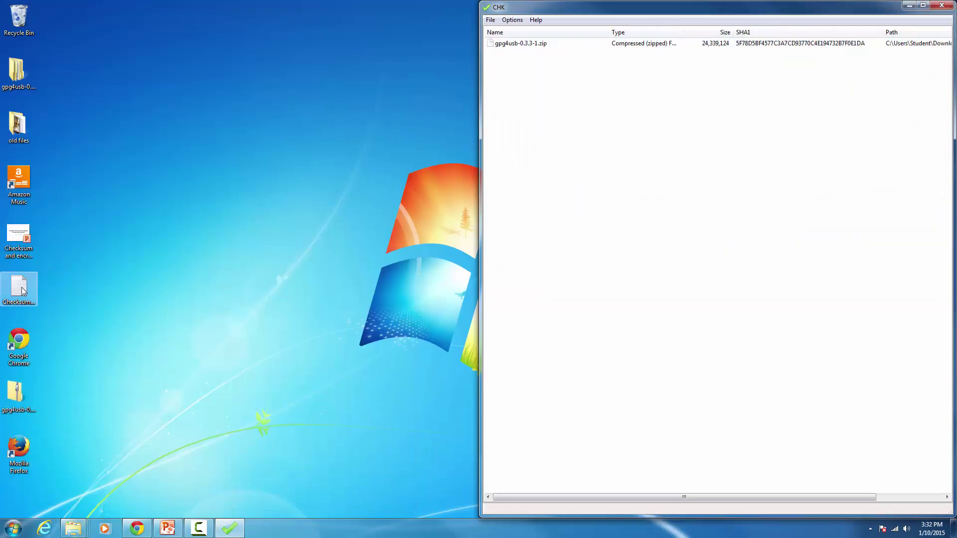
Step: View the saved Checksums file in Notepad, then open the downloaded gpg4usb-0.3.3-1 zip
click(908, 5)
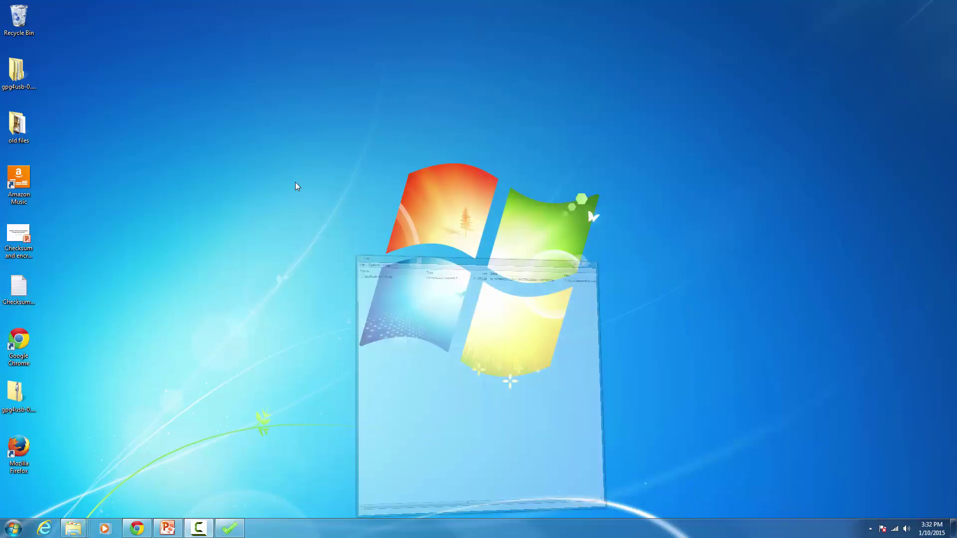
double_click(21, 292)
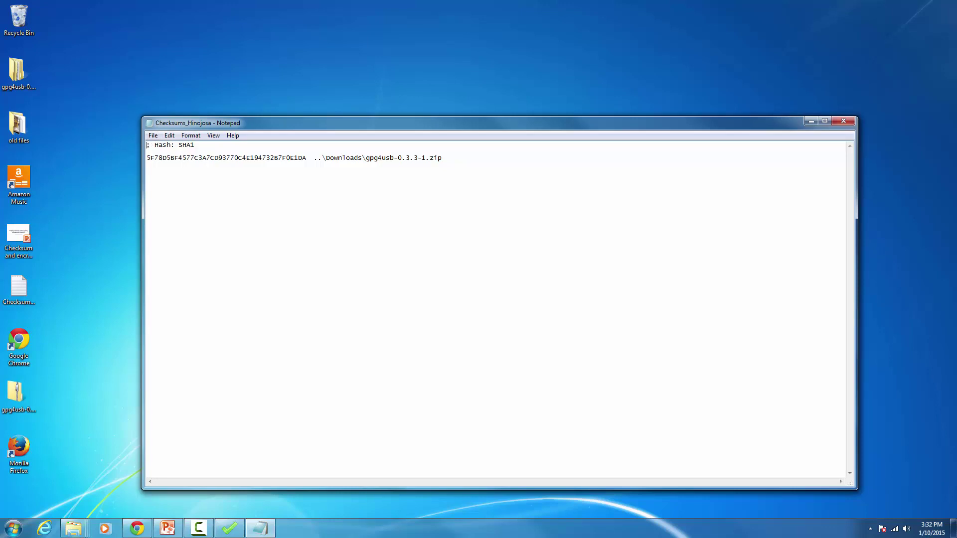
click(100, 326)
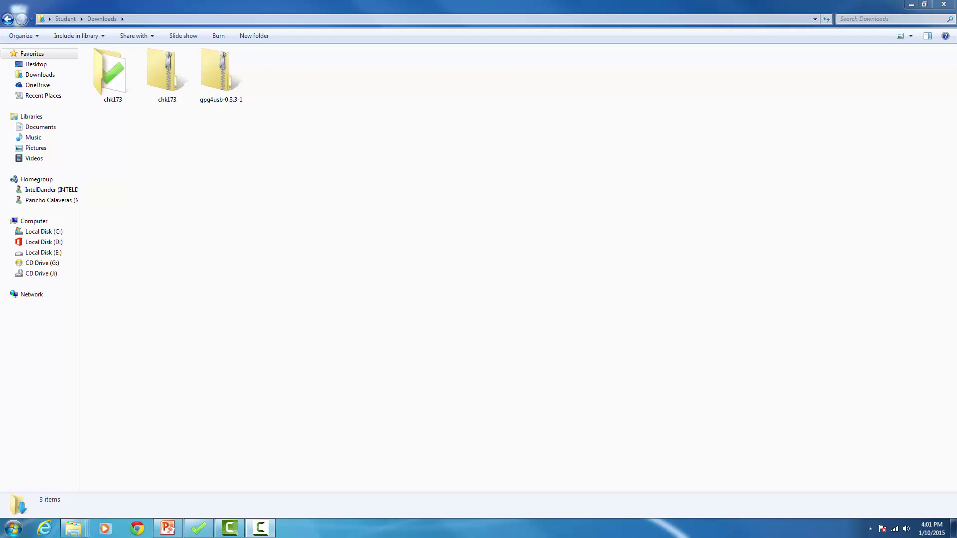
double_click(218, 73)
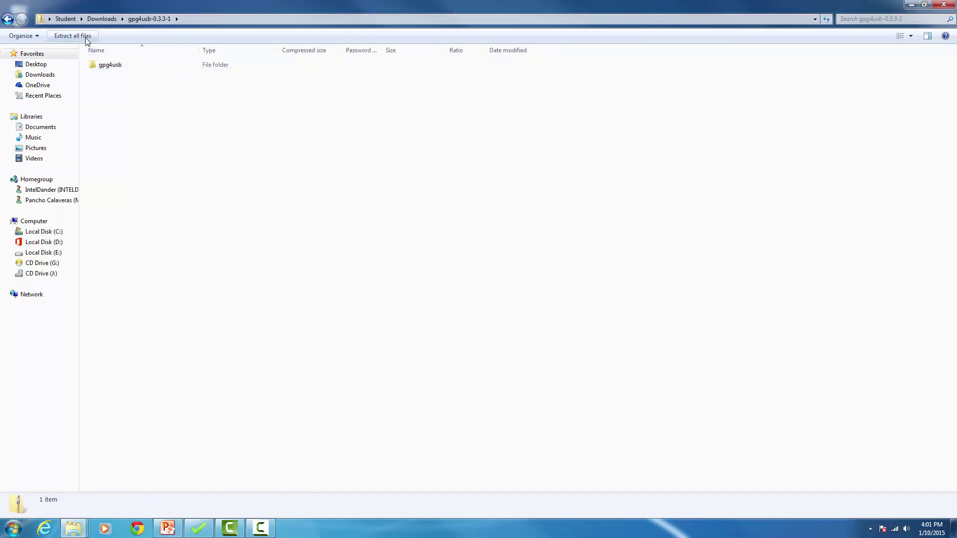
Step: Extract the gpg4usb zip to its default location and maximize the extracted folder
click(86, 35)
click(568, 360)
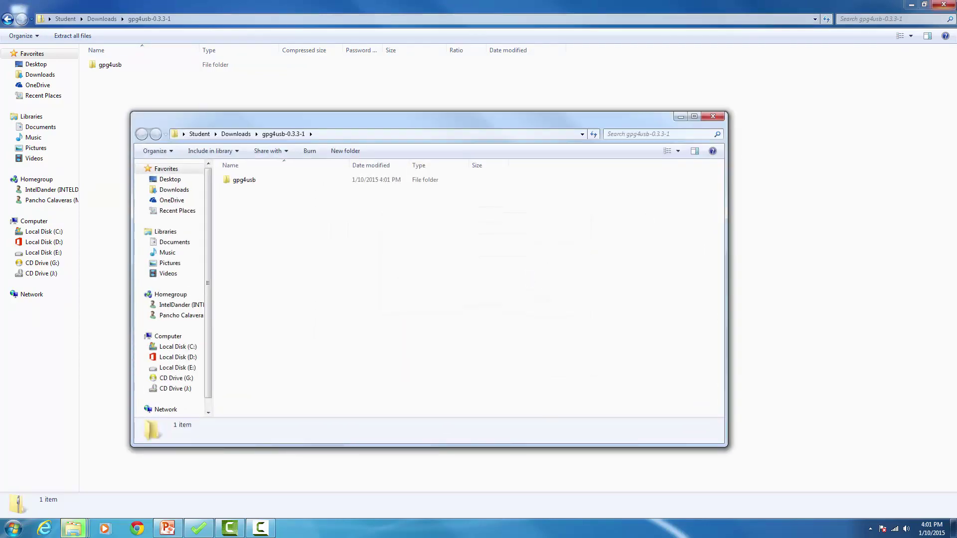
click(943, 4)
click(697, 117)
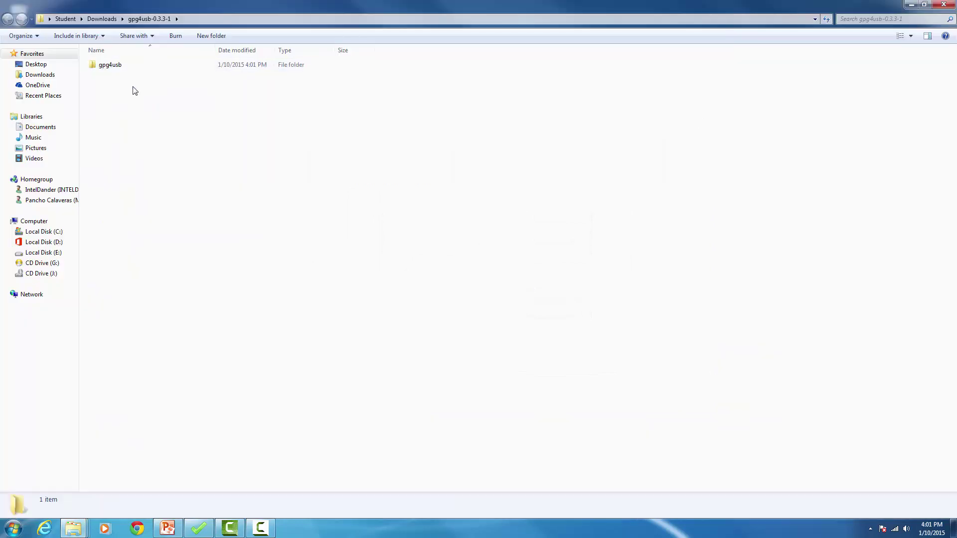
Step: Launch start_windows from the gpg4usb folder, allowing it past the security warning
double_click(117, 66)
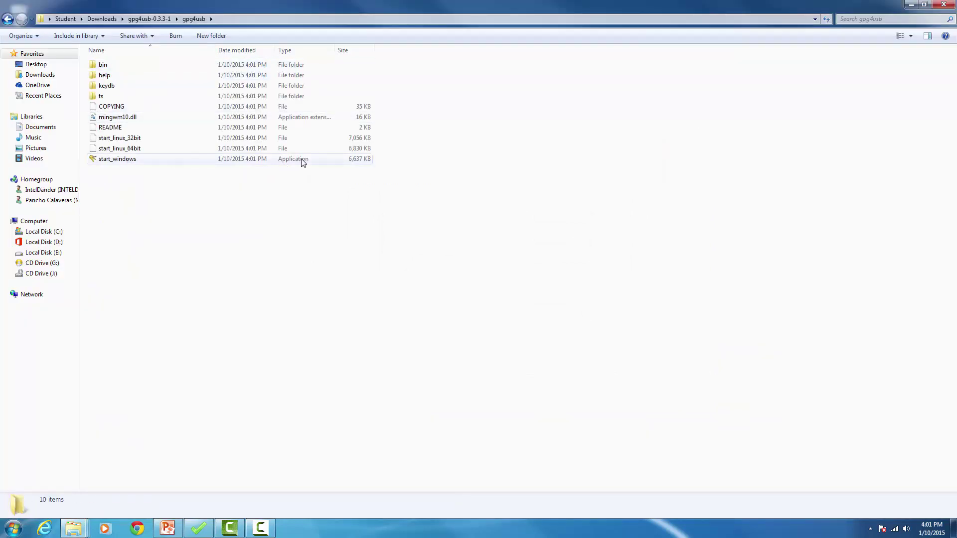
double_click(112, 163)
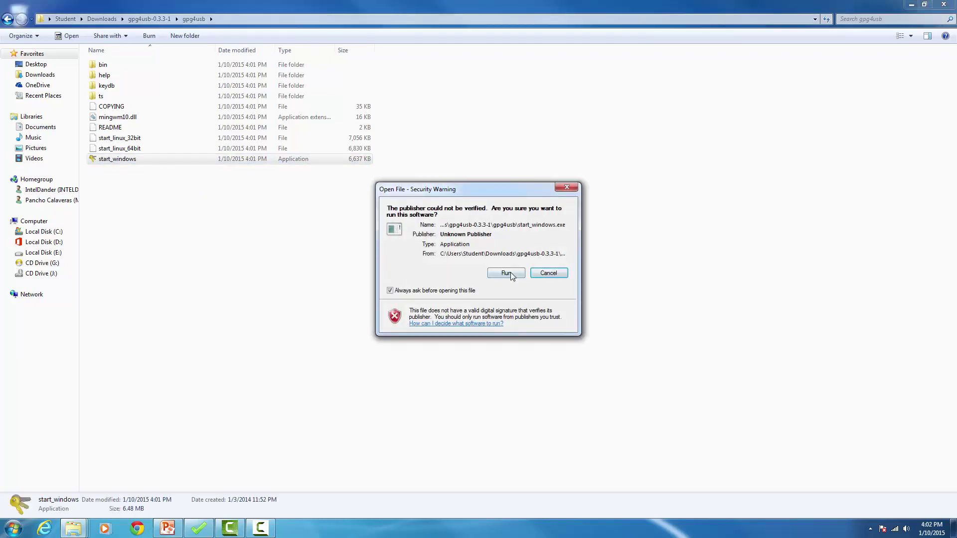
click(506, 273)
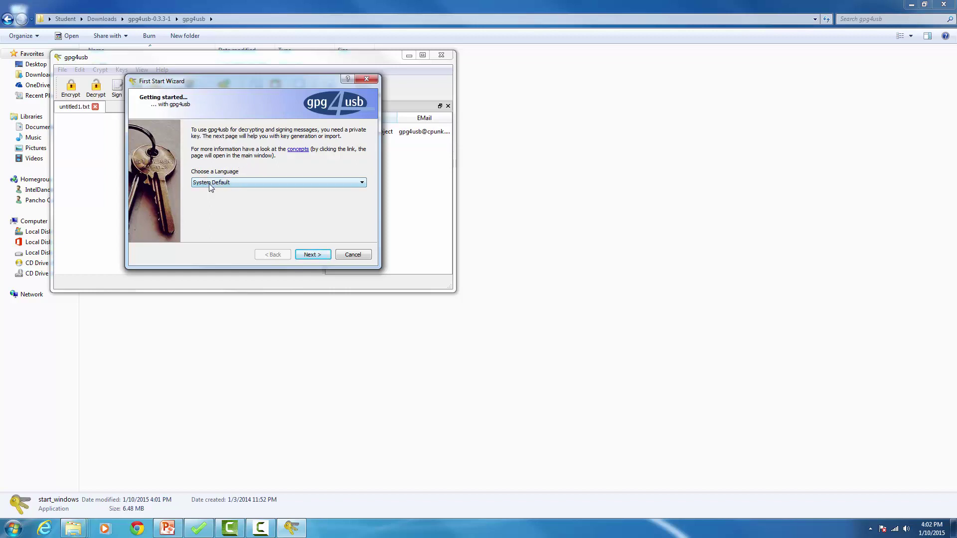
Step: Go past the wizard's language page and choose to create a new keypair
click(308, 255)
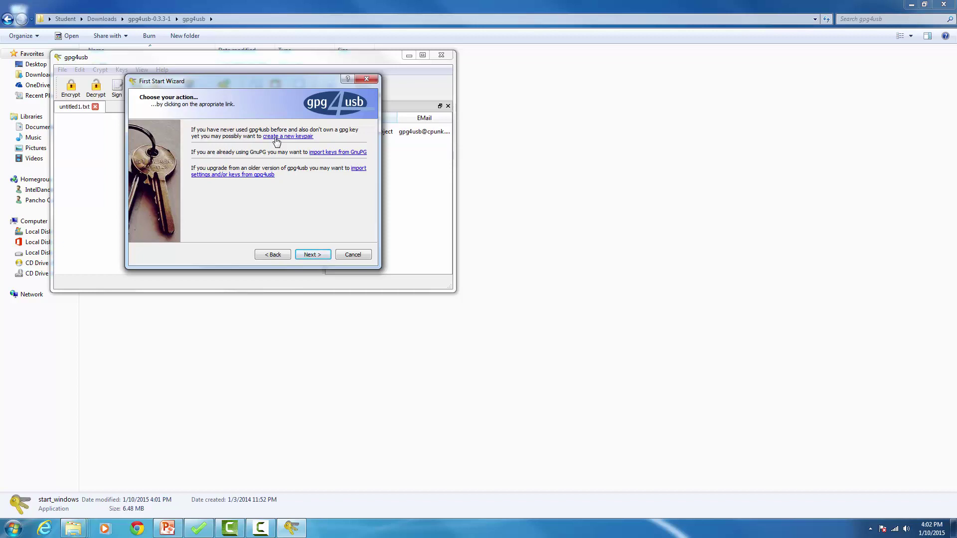
click(277, 136)
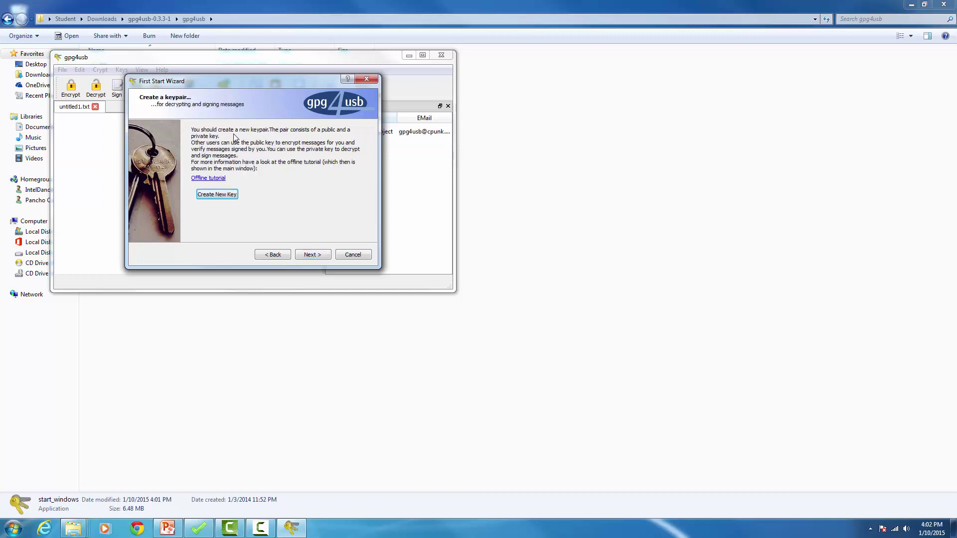
click(214, 195)
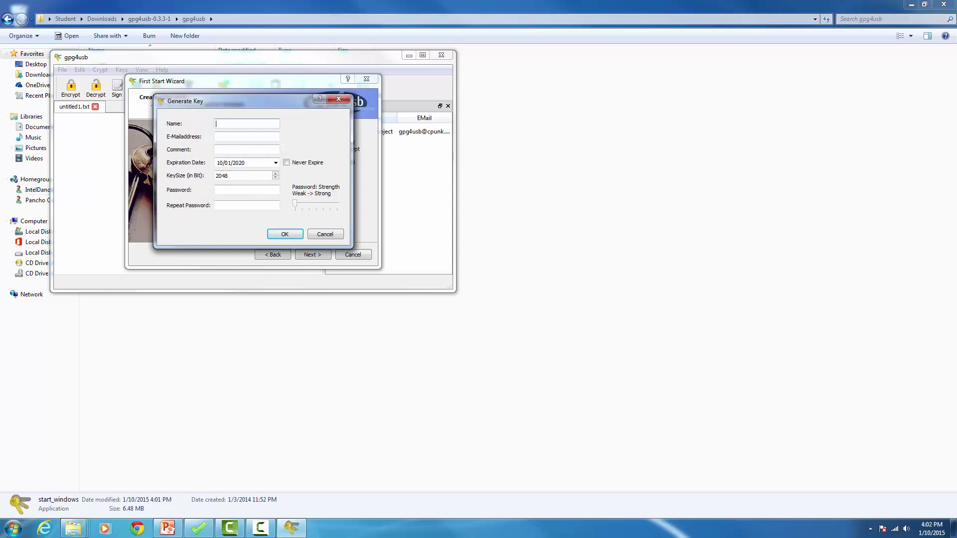
Step: Enter the key owner's full name, correctly capitalized, and their e-mail address
drag(226, 123, 228, 123)
text(J)
click(227, 136)
click(230, 150)
Step: Enter and confirm the key password, generate the key, and acknowledge the success message
click(216, 191)
text(****)
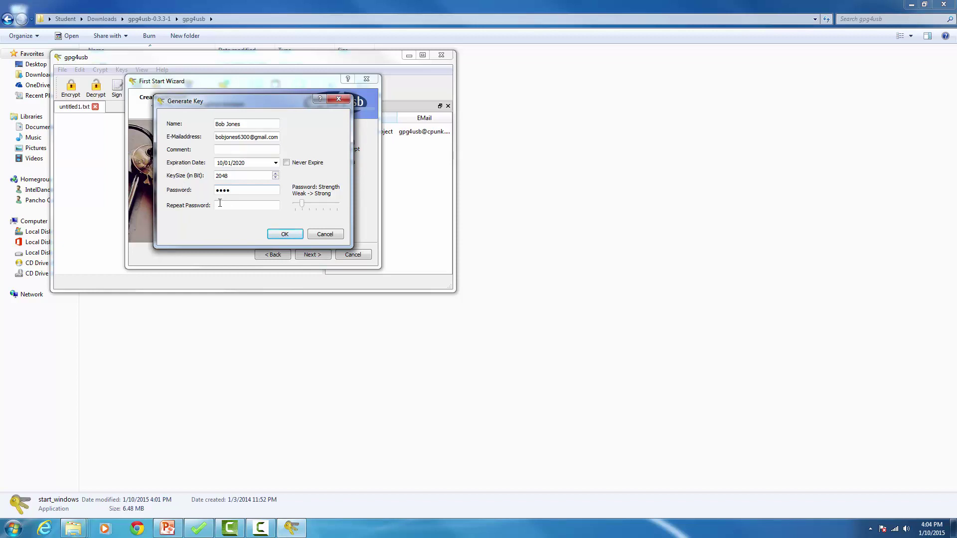
click(221, 204)
text(***)
click(283, 234)
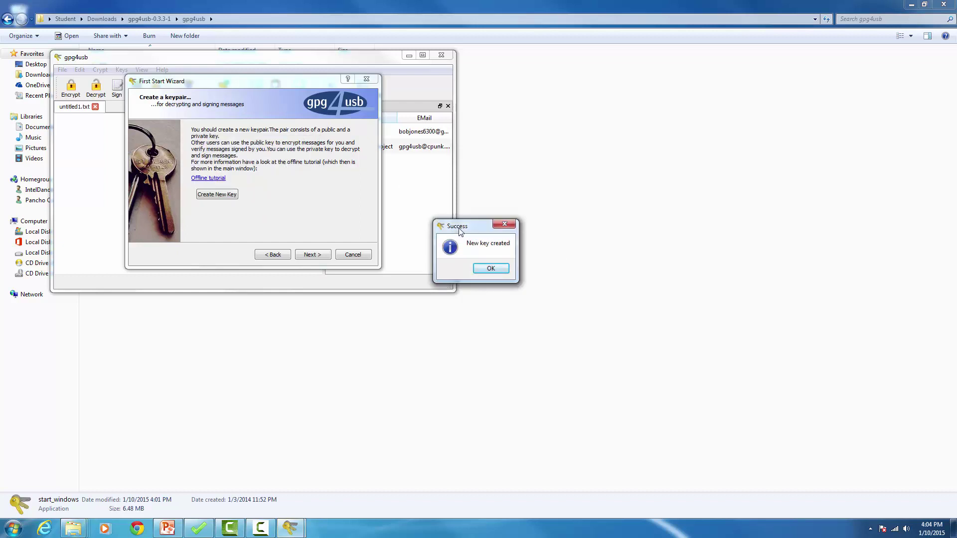
drag(459, 231, 273, 178)
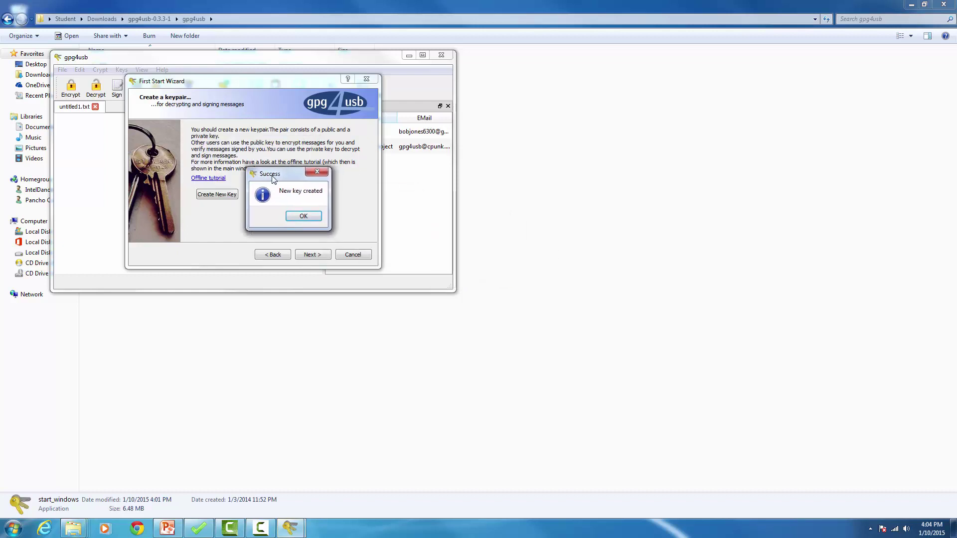
click(304, 216)
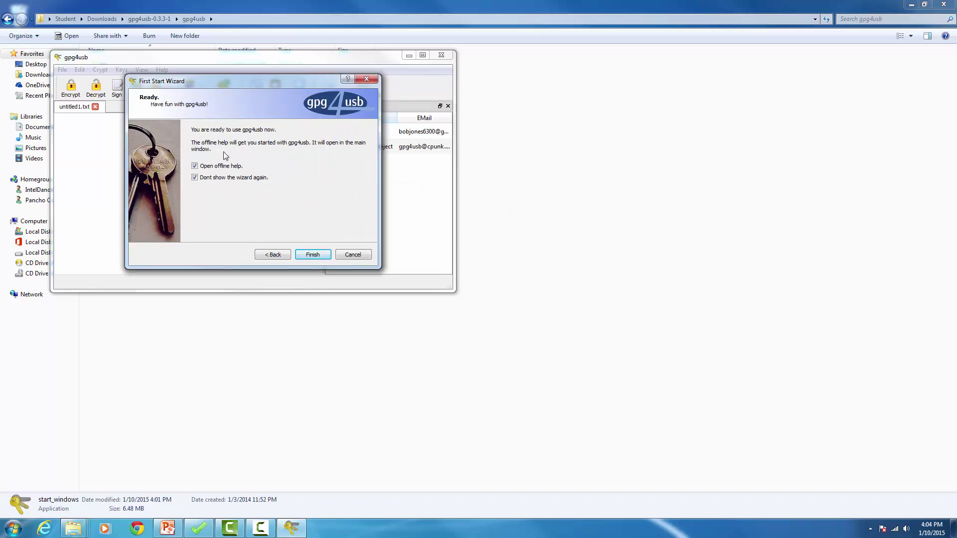
Step: Close the first-start wizard with offline help and 'Dont show the wizard again' unchecked
click(194, 166)
click(195, 181)
click(321, 258)
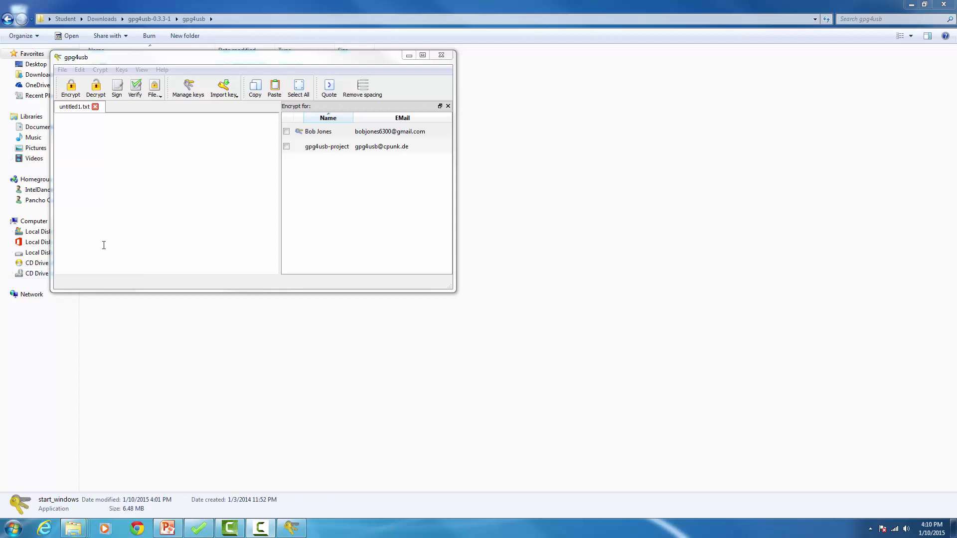
Step: In Keymanagement, export the checked new public key to the clipboard
click(198, 96)
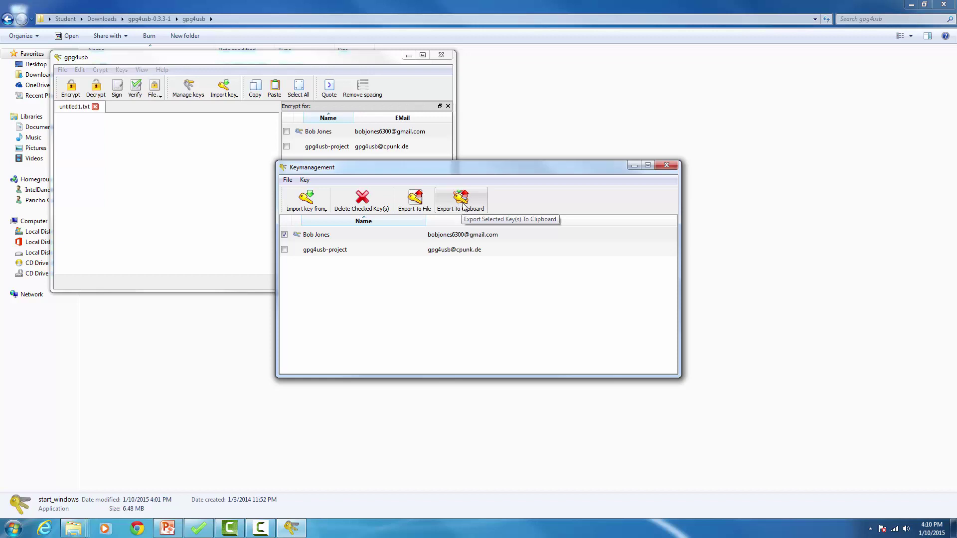
click(464, 207)
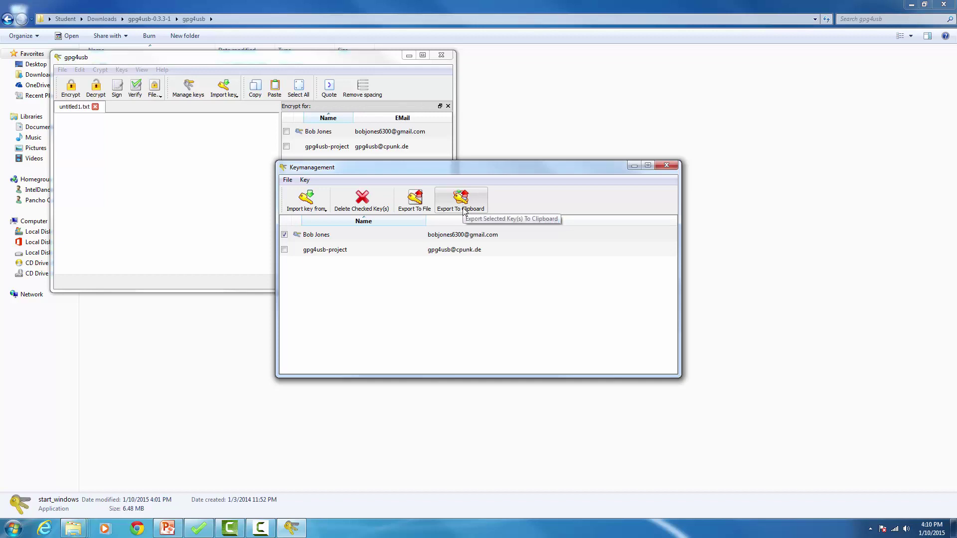
click(464, 210)
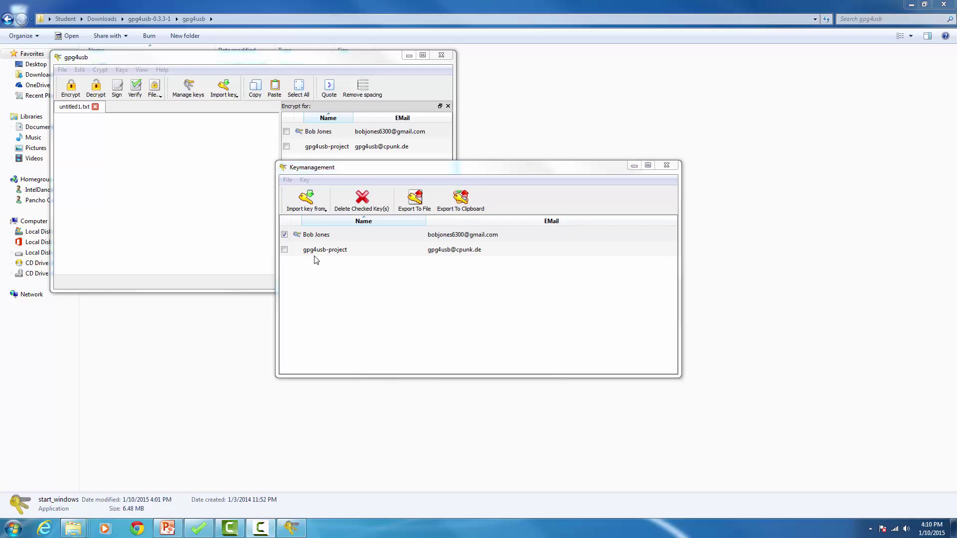
click(137, 529)
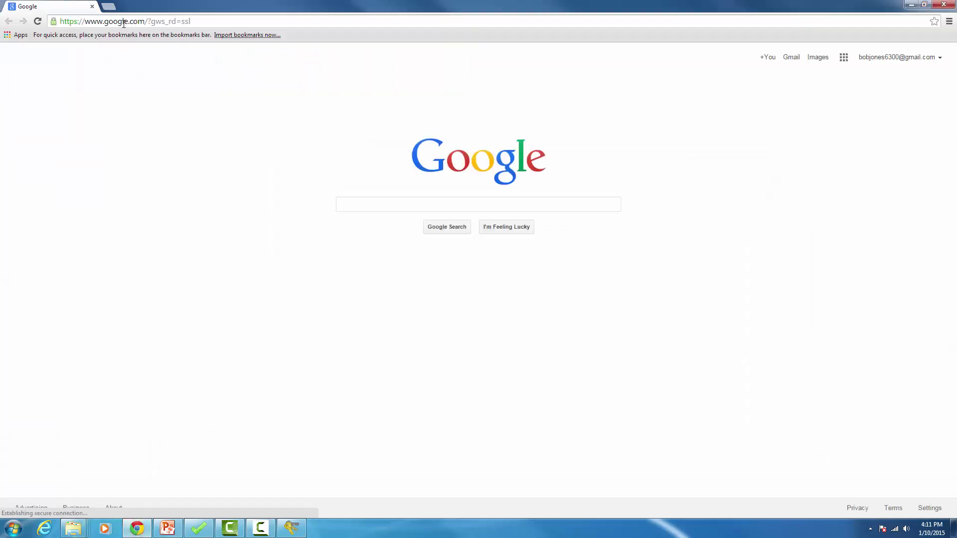
click(129, 21)
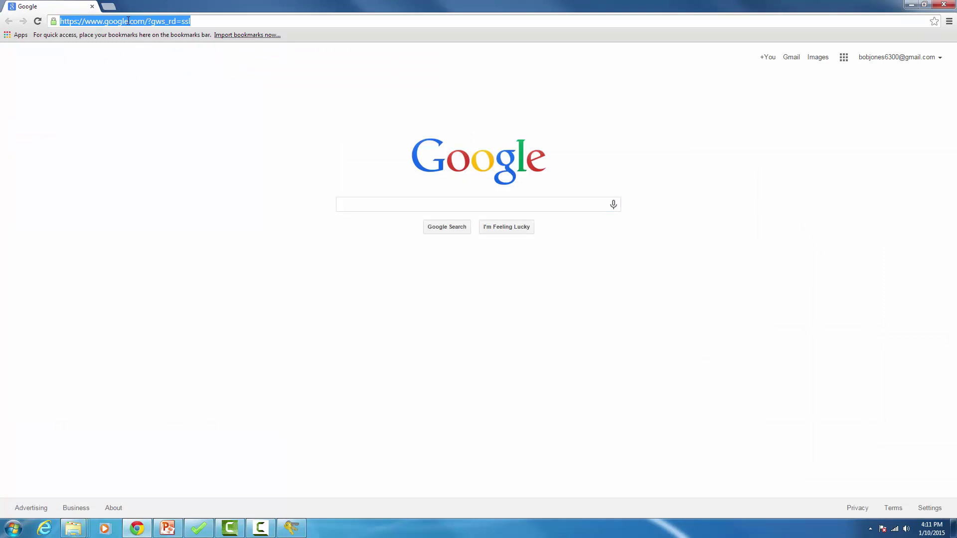
text(htt)
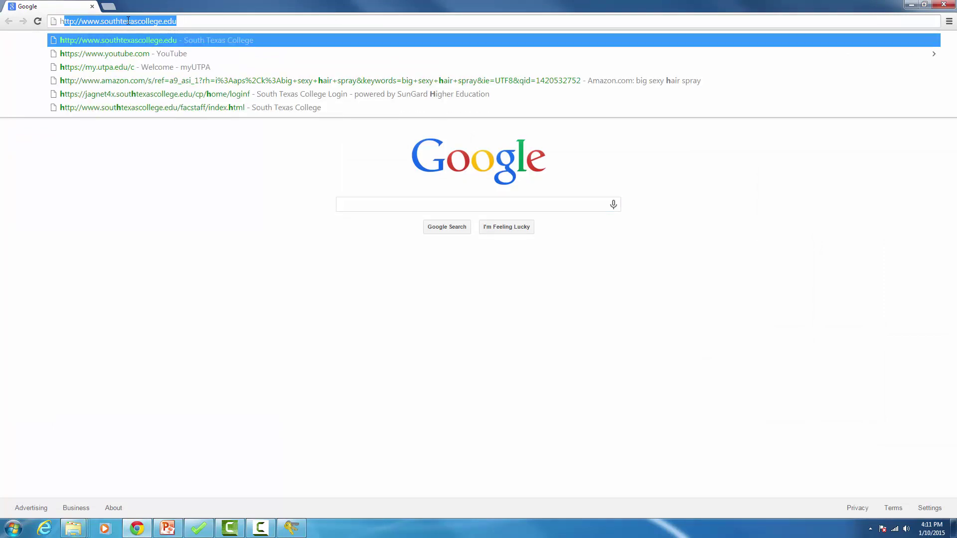
text(p:/)
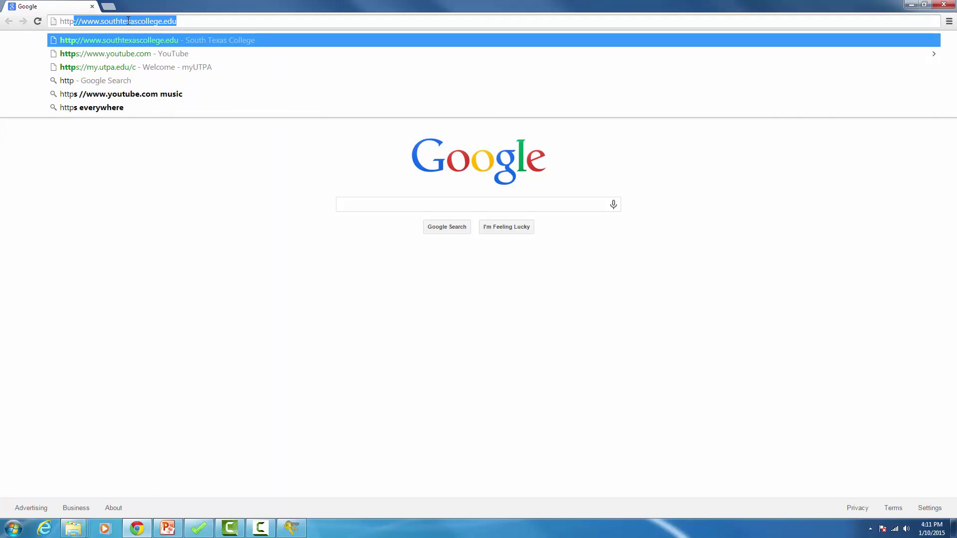
text(/)
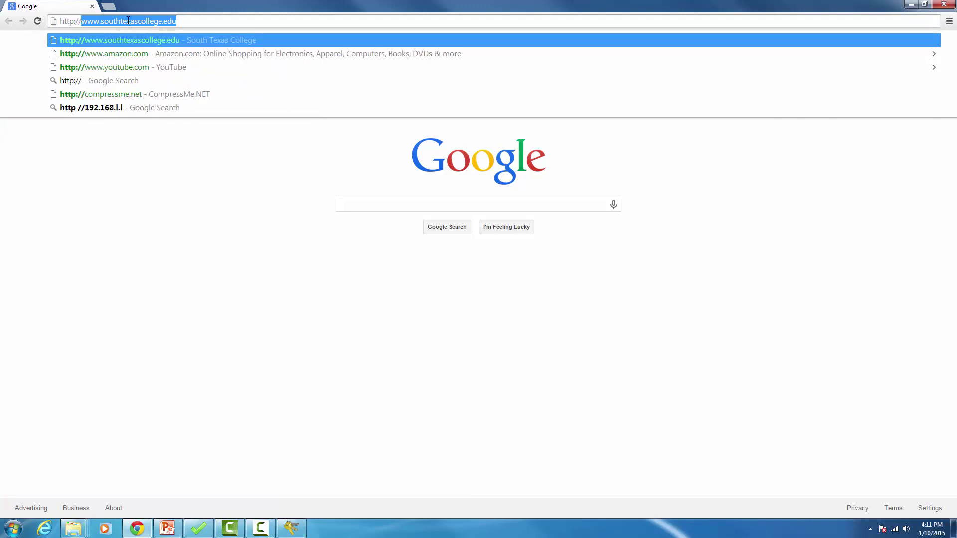
text(p)
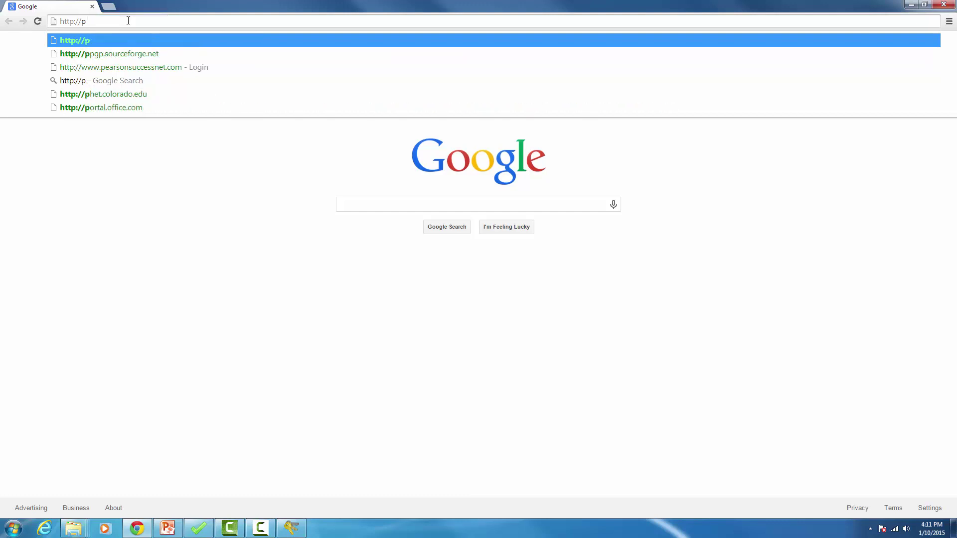
text(gp)
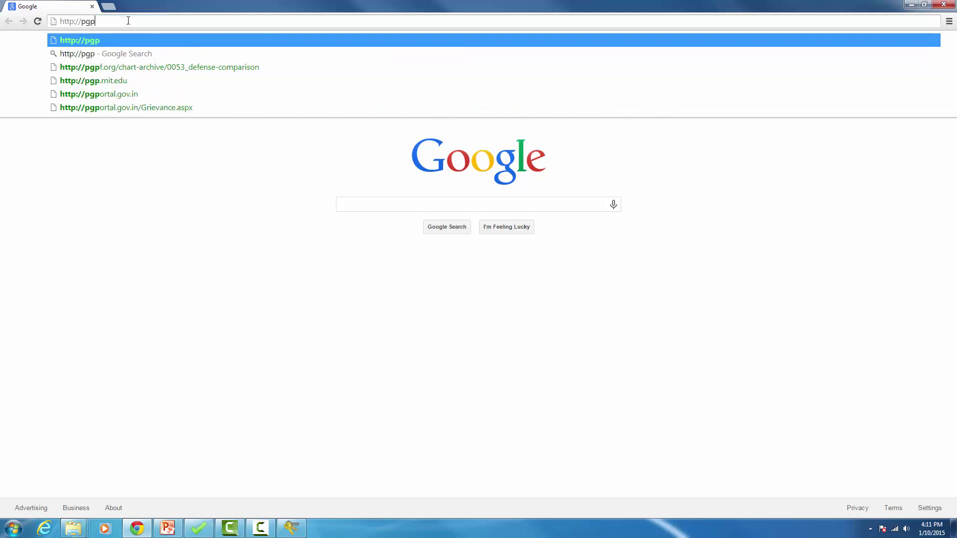
text(.)
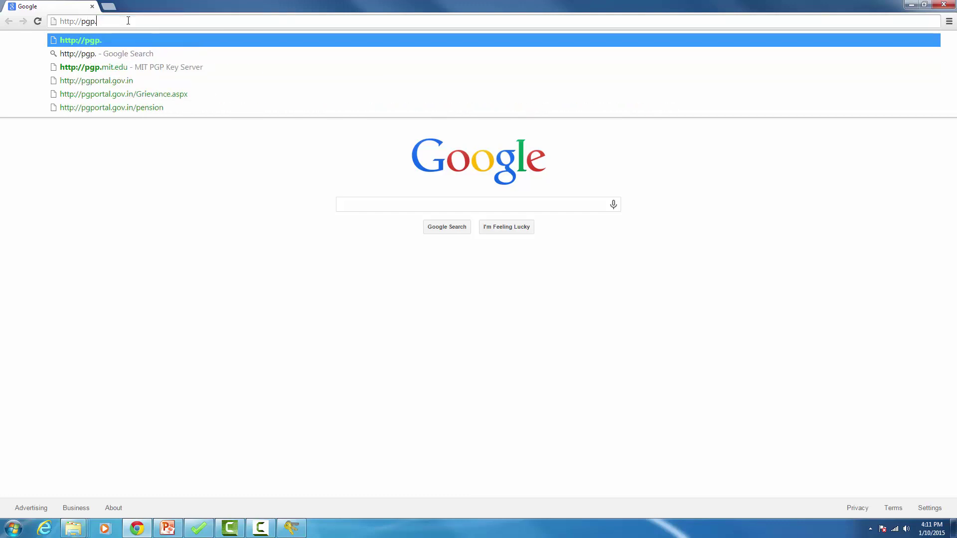
text(mit)
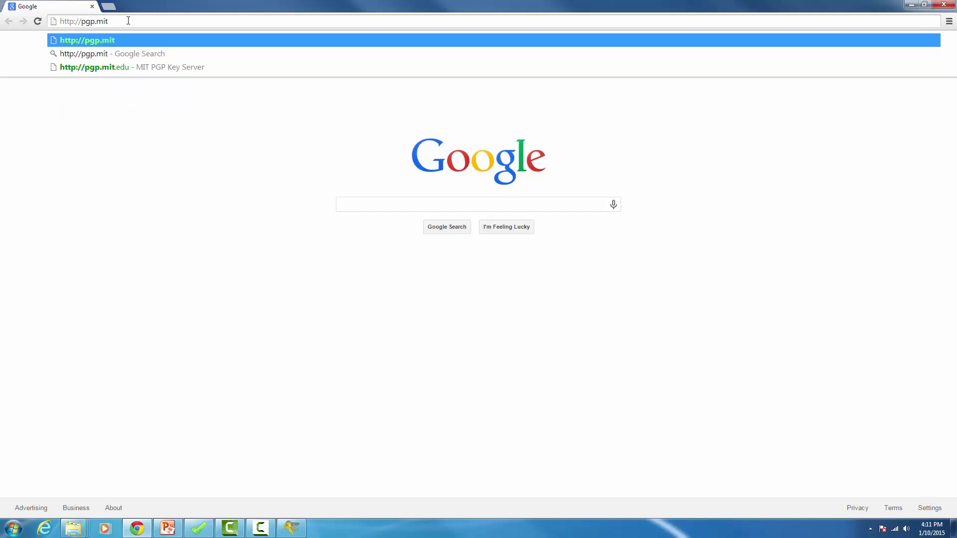
text(.edu)
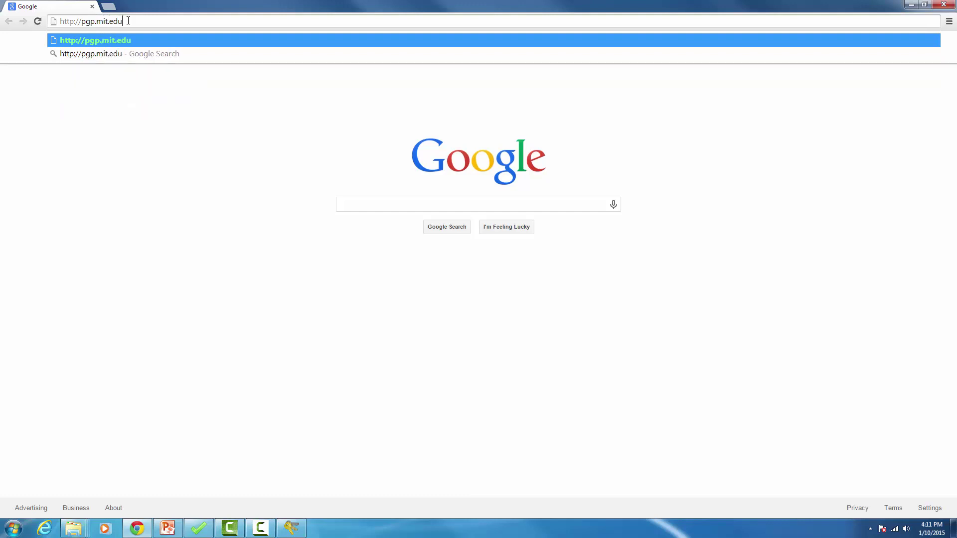
key(Return)
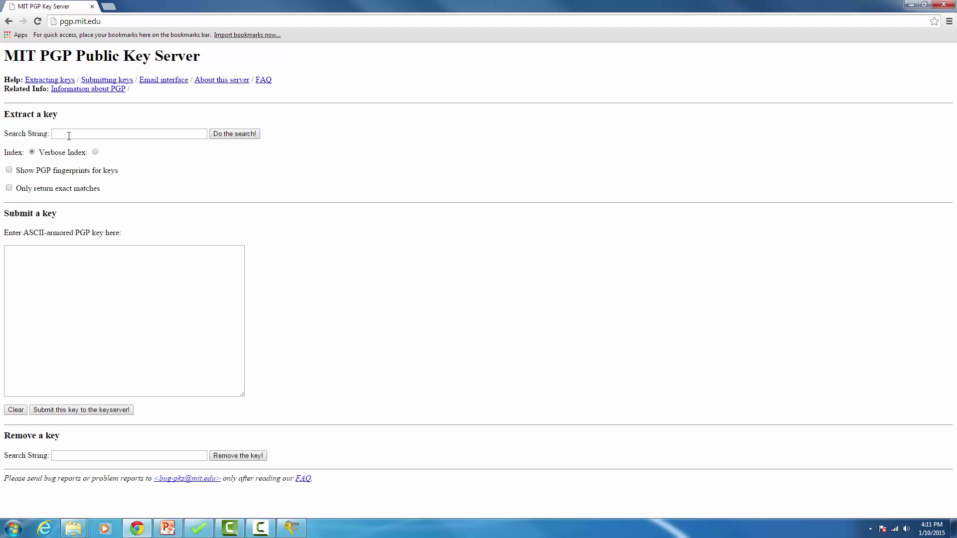
Step: Paste the public key into the ASCII-armored key box and submit it to the keyserver
click(70, 260)
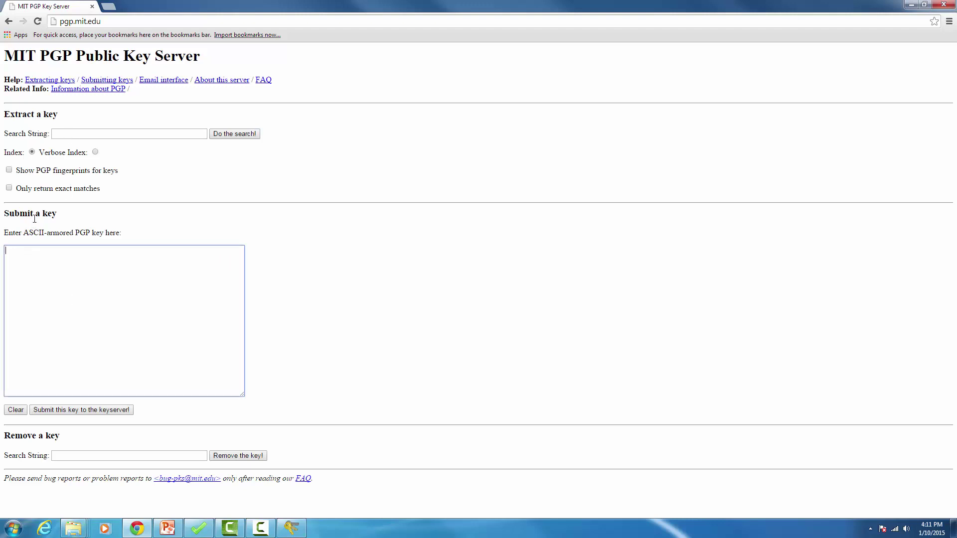
right_click(43, 265)
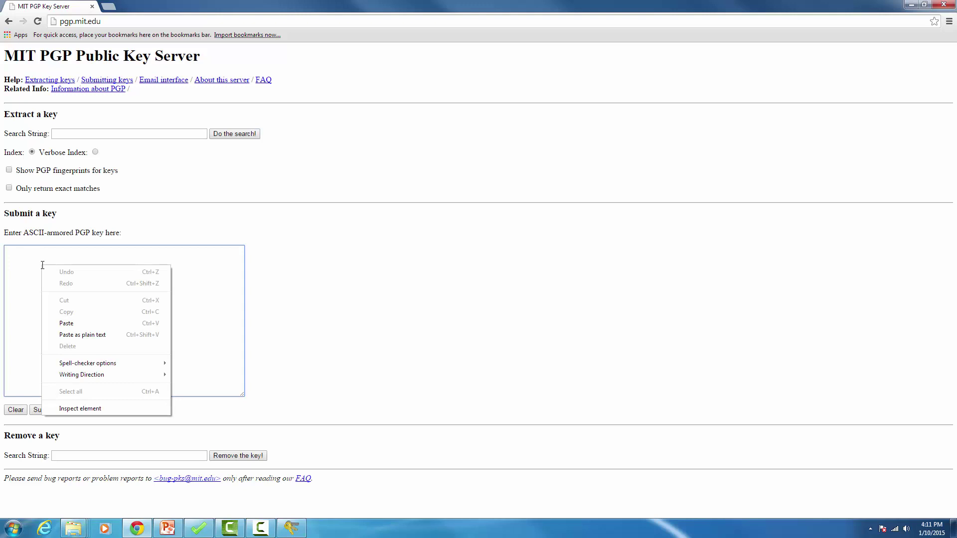
click(87, 327)
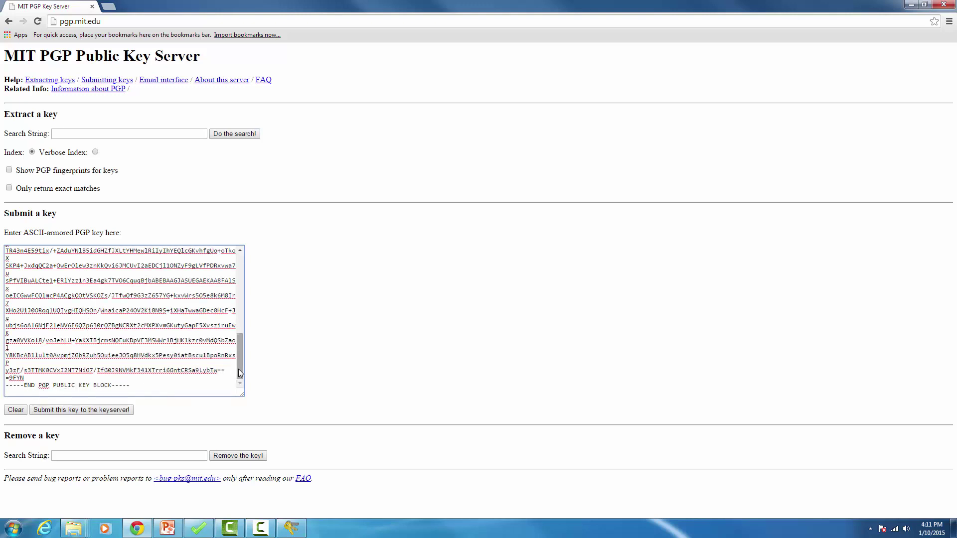
drag(240, 363, 243, 385)
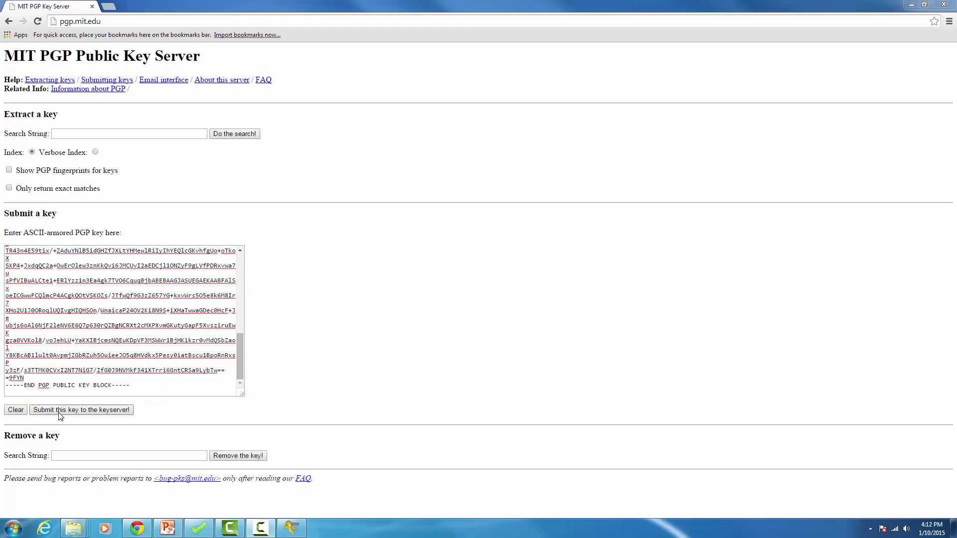
click(111, 414)
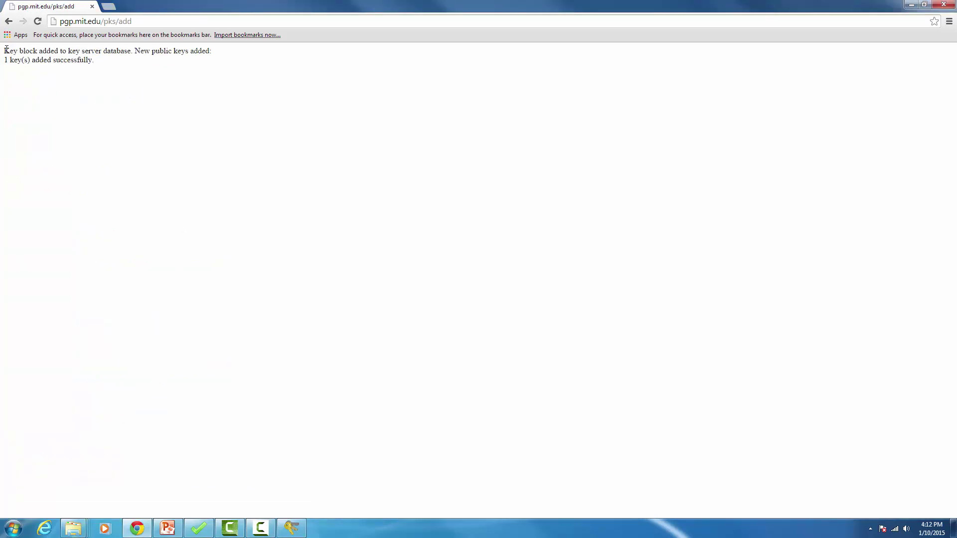
drag(4, 50, 100, 60)
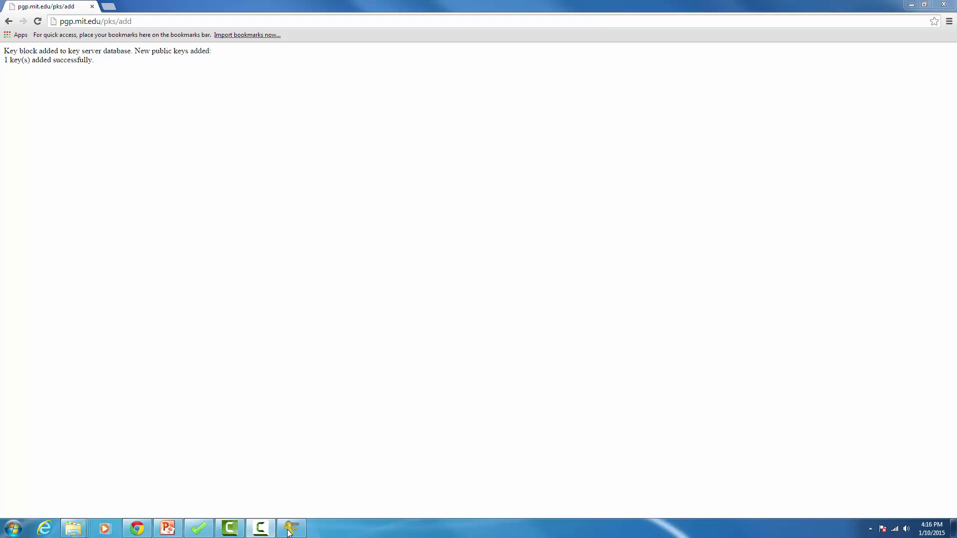
Step: Back in gpg4usb, open Import key from Keyserver and enter the contact's name as search string
mouse_move(289, 533)
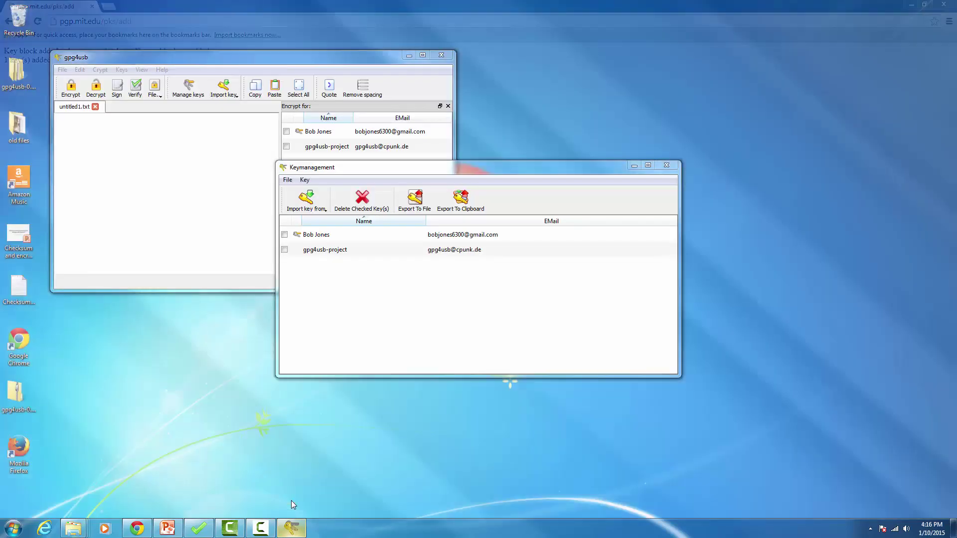
click(291, 501)
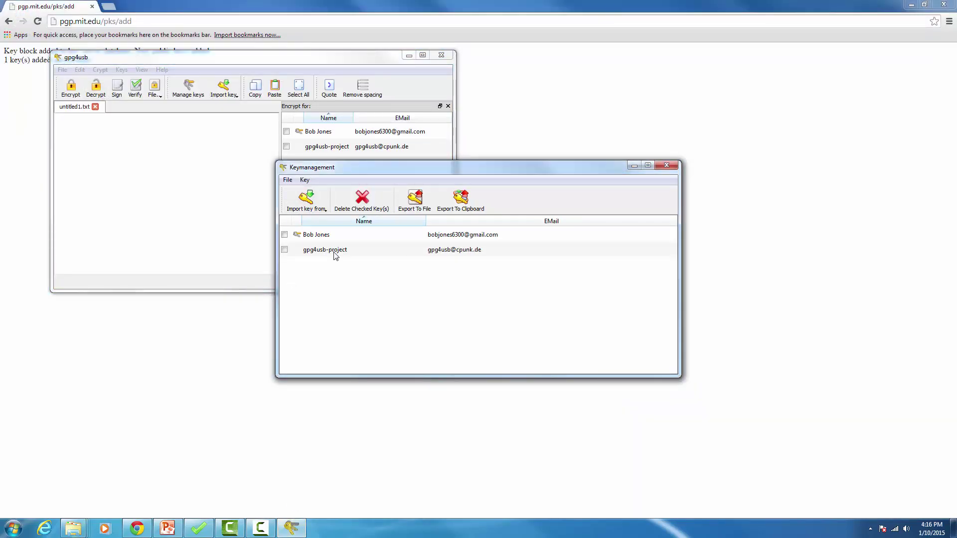
click(320, 214)
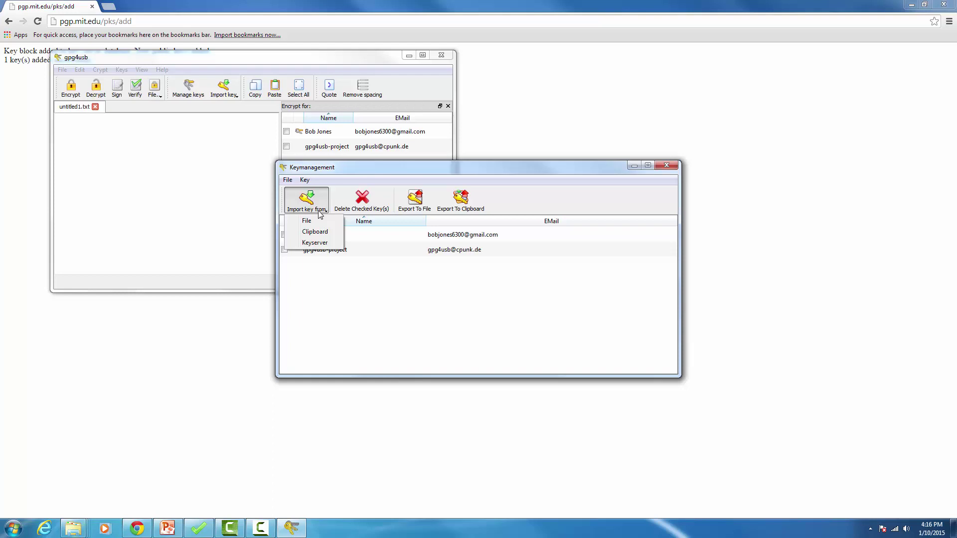
click(319, 246)
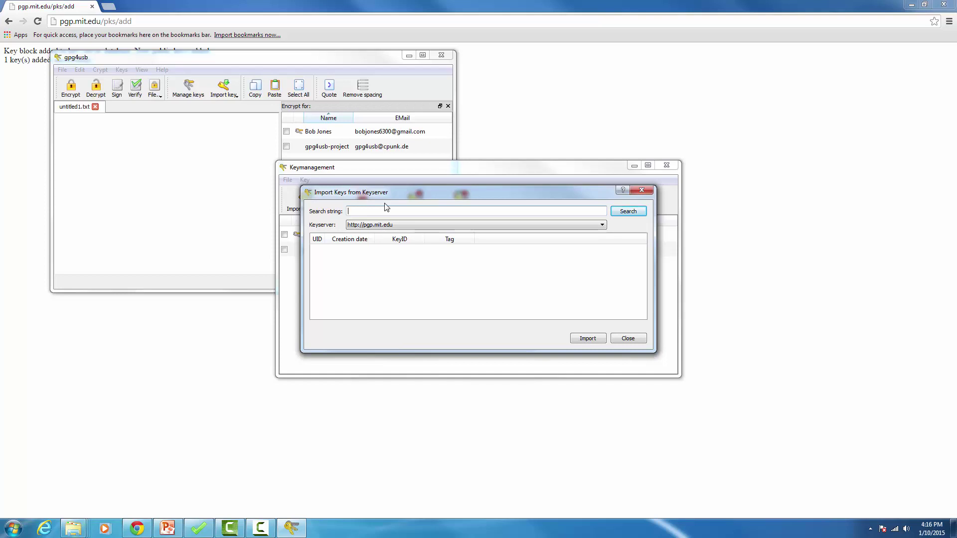
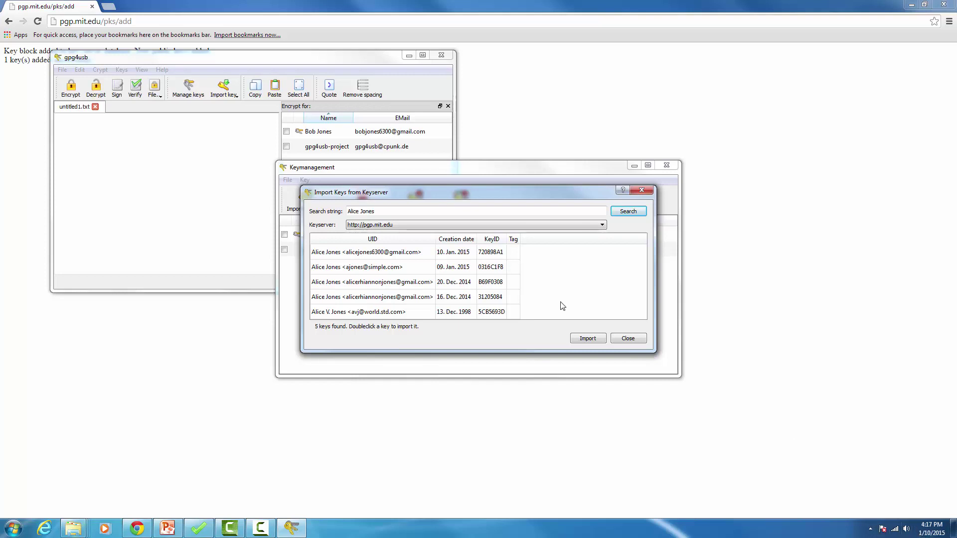
Step: Import the recipient's public key from the first keyserver search result
click(361, 254)
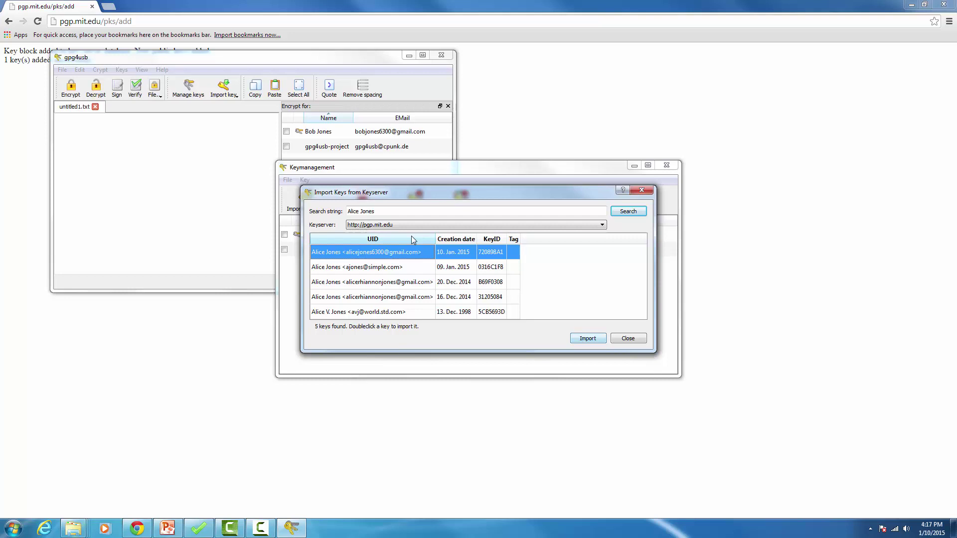
click(598, 341)
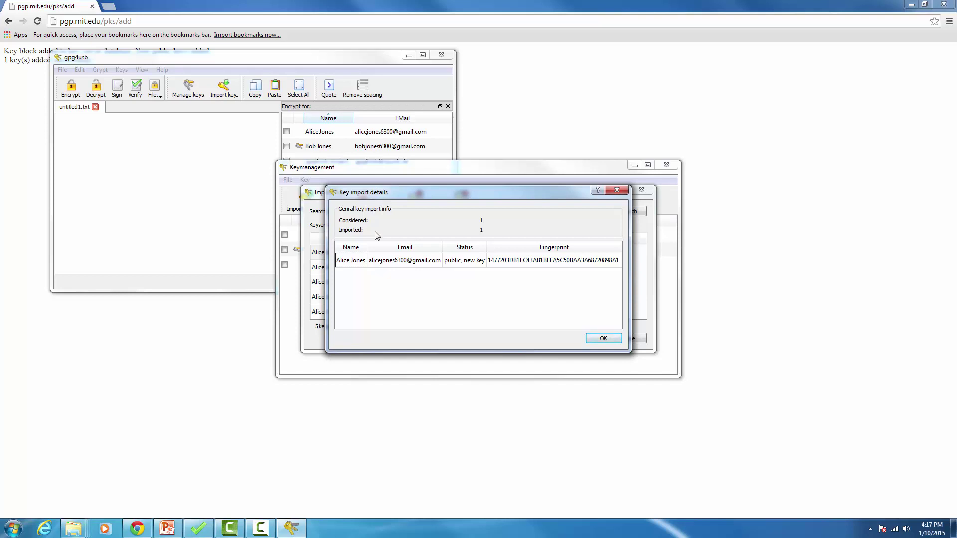
click(604, 339)
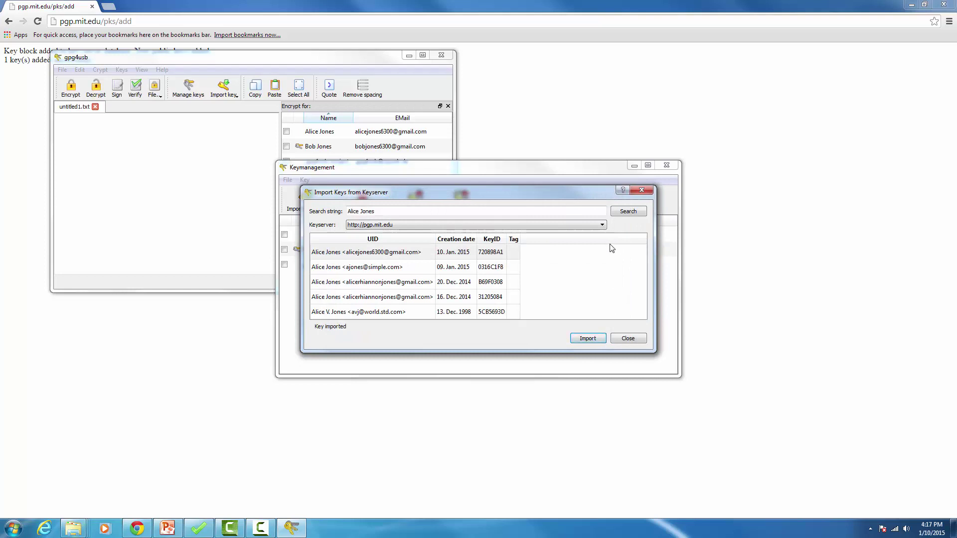
click(634, 342)
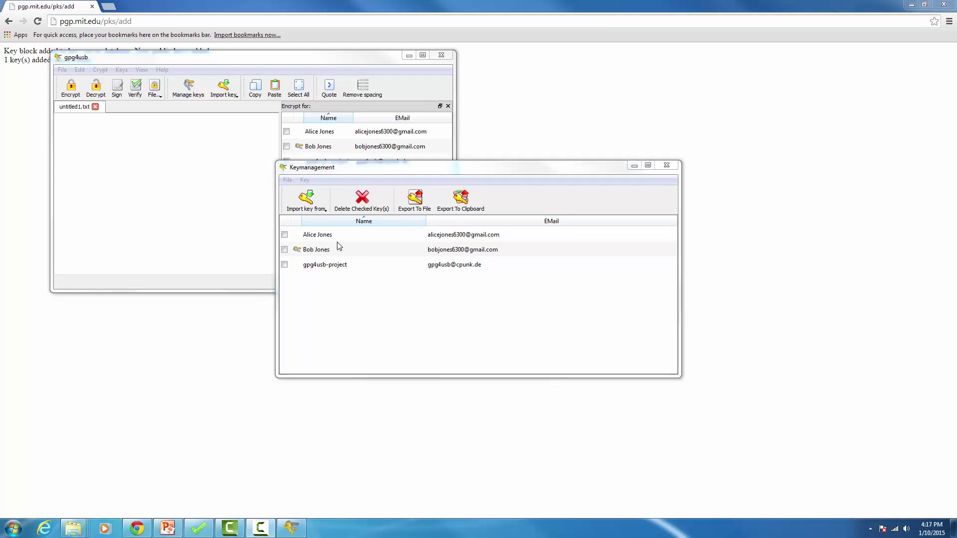
Step: Type 'Hello, this is an encrypted message!!!!!!' in the editor and tick the new contact's key
click(667, 166)
drag(347, 62, 429, 140)
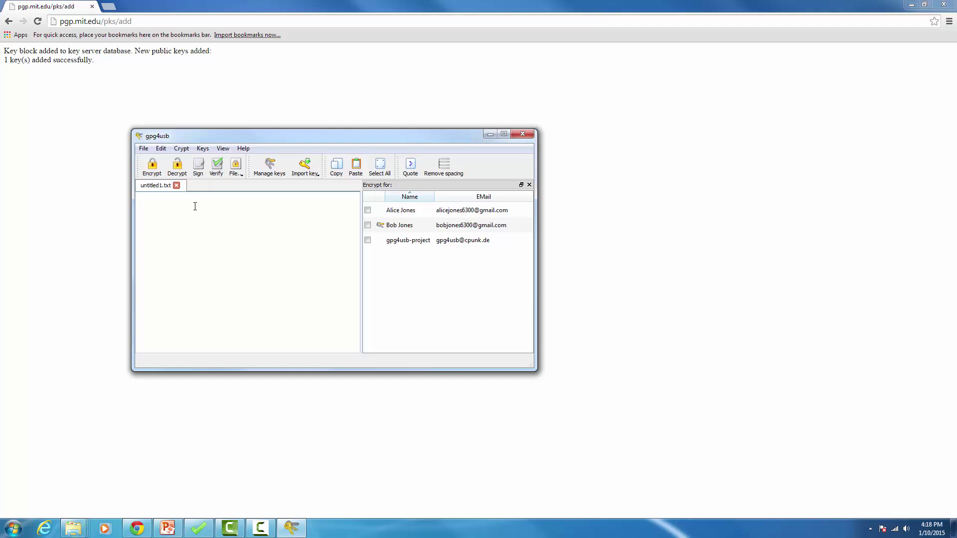
text(Hello, this is an encr)
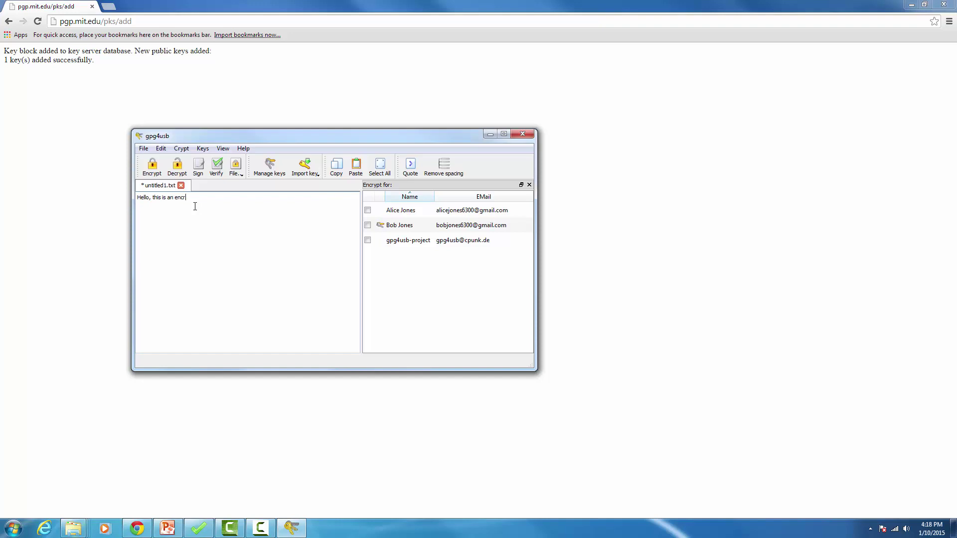
text(ypted message!!!!!!)
click(368, 210)
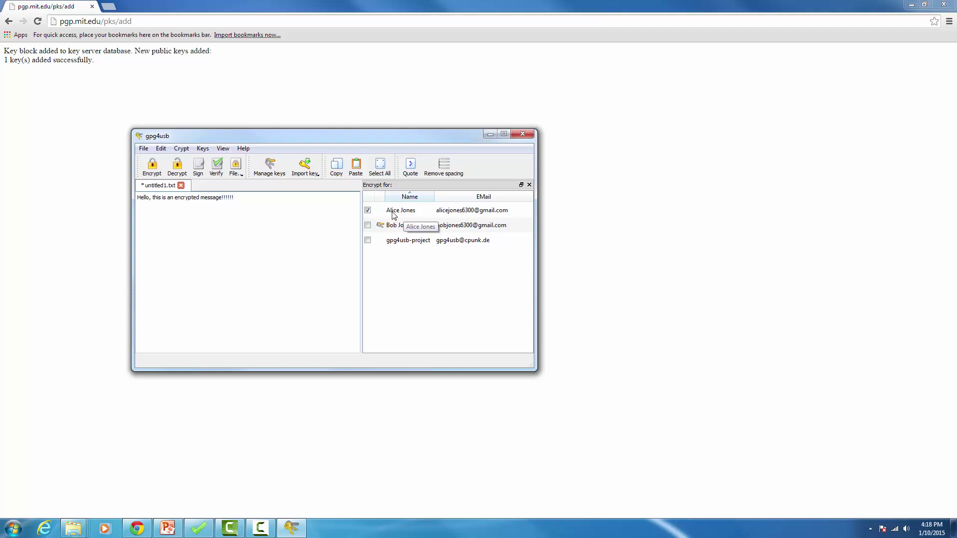
key(ctrl+e)
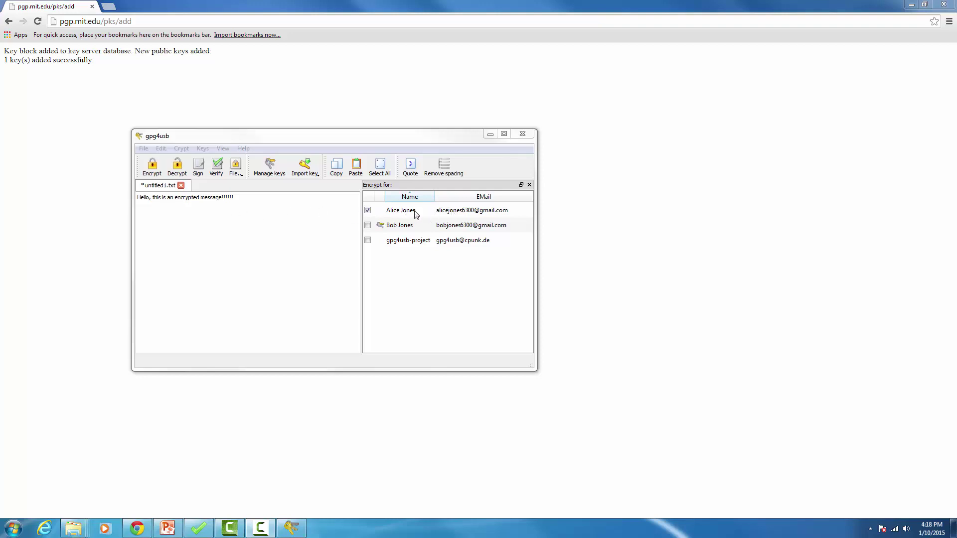
Step: Encrypt the note for the ticked recipient and start saving it to a file
click(159, 173)
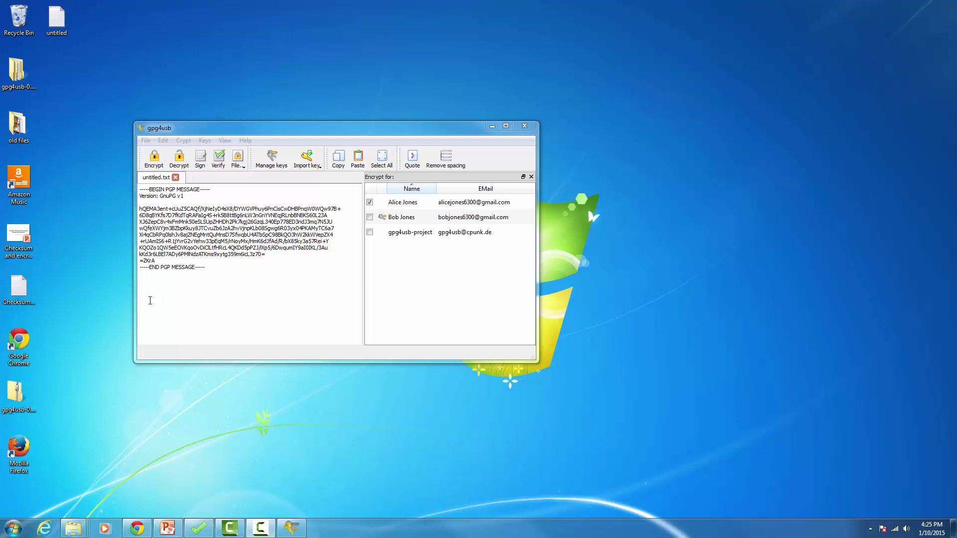
click(147, 141)
click(174, 195)
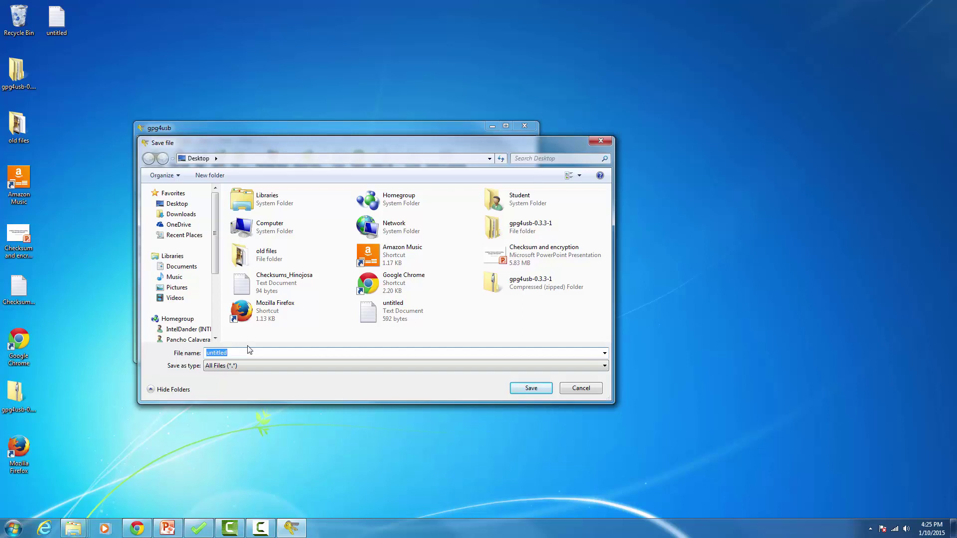
Step: Save the encrypted message to the Desktop as EncryptedMessage_<contact surname>.txt, type All Files
text(Encrpted)
key(BackSpace)
key(BackSpace)
key(BackSpace)
text(yptedMessage_Hinojosa)
click(310, 366)
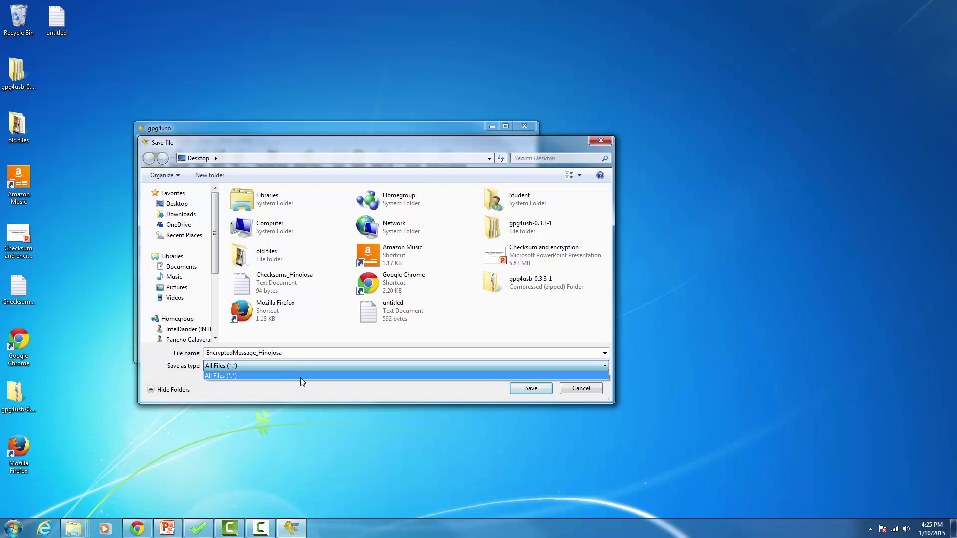
click(299, 352)
double_click(300, 352)
click(299, 352)
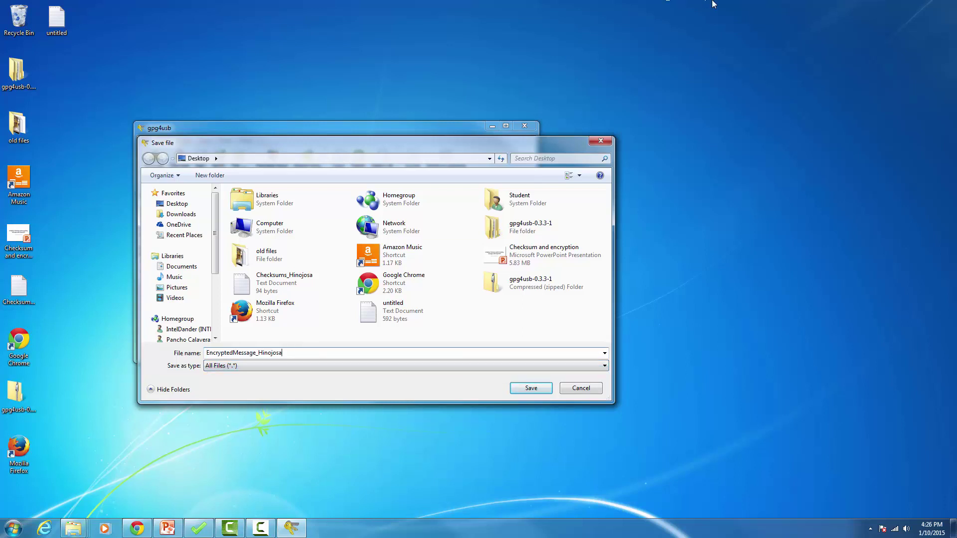
text(.txt)
click(532, 388)
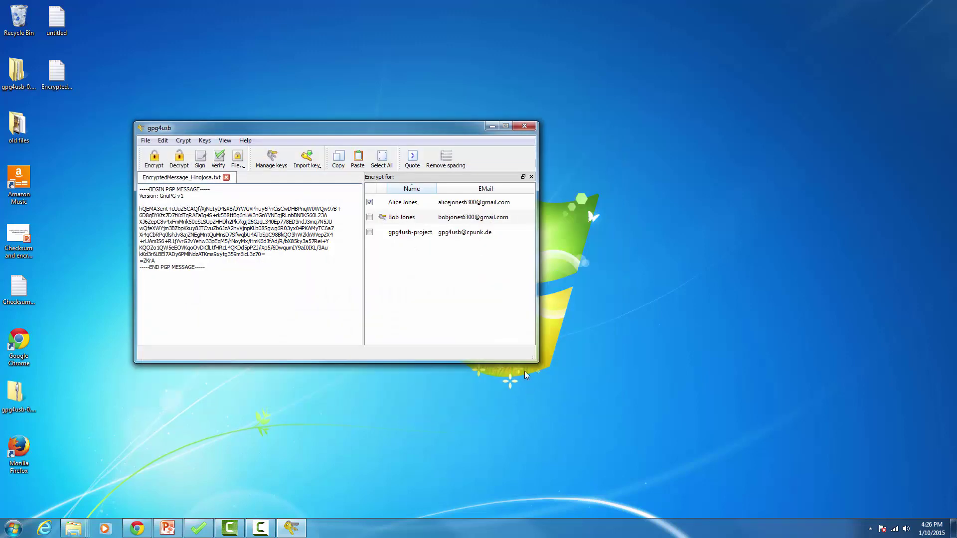
Step: Close gpg4usb, open the saved encrypted file in Notepad, then switch to Chrome
click(524, 128)
double_click(59, 74)
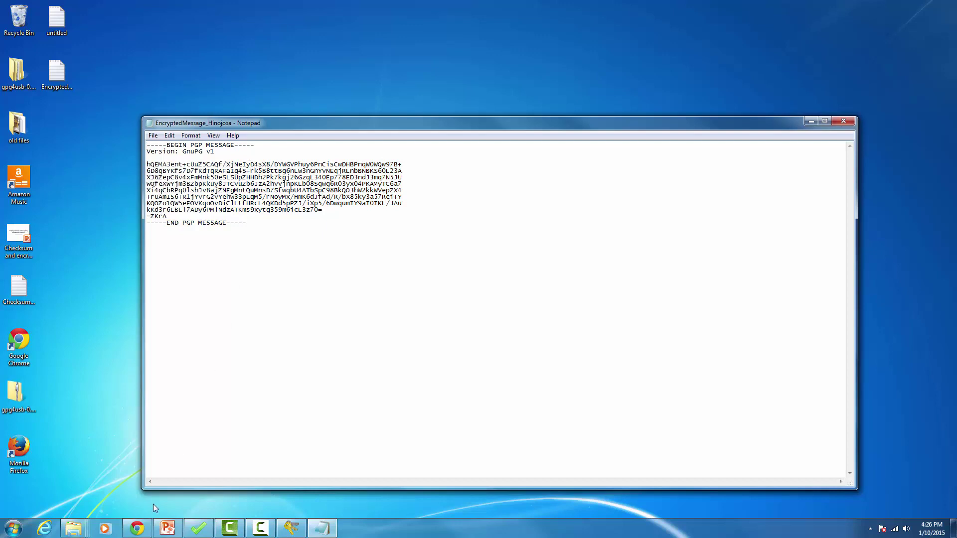
click(142, 531)
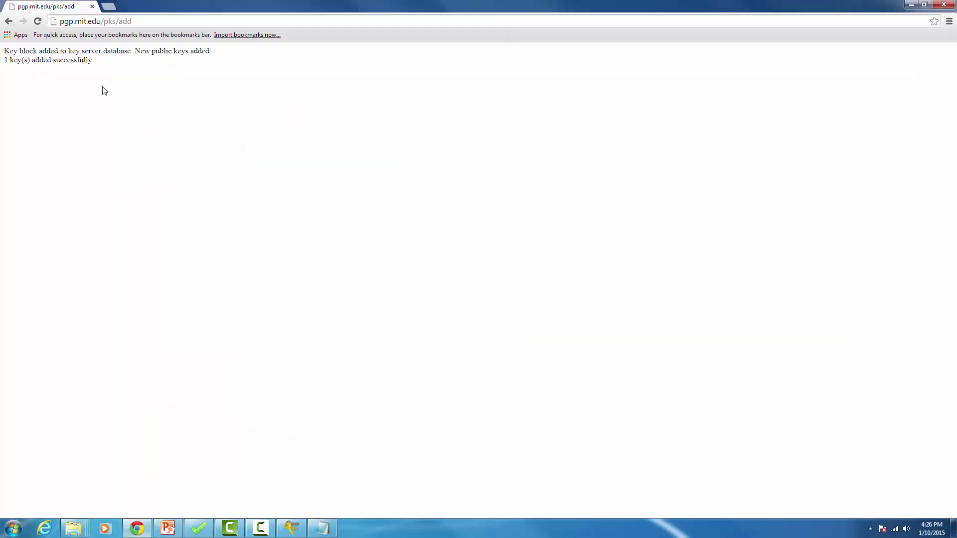
click(109, 6)
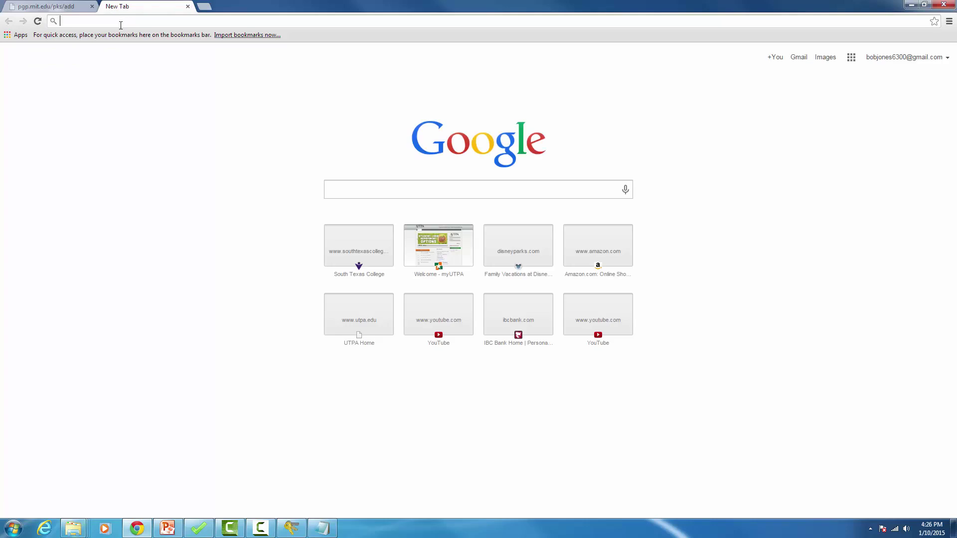
text(www.)
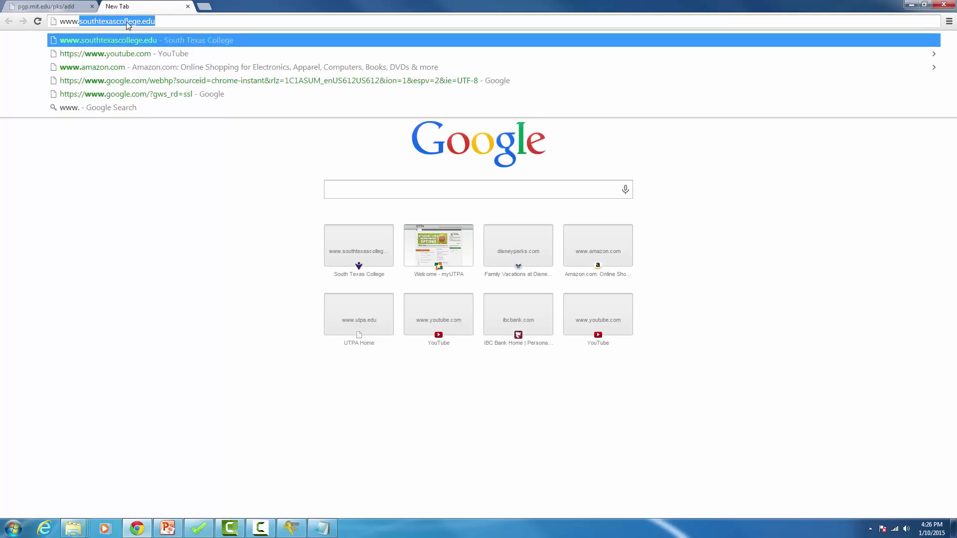
text(gmail.com)
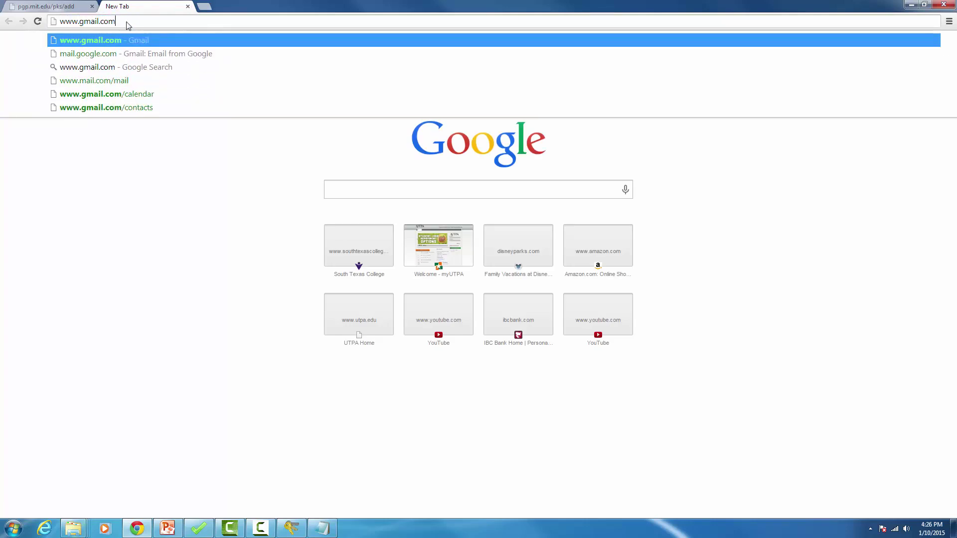
key(Return)
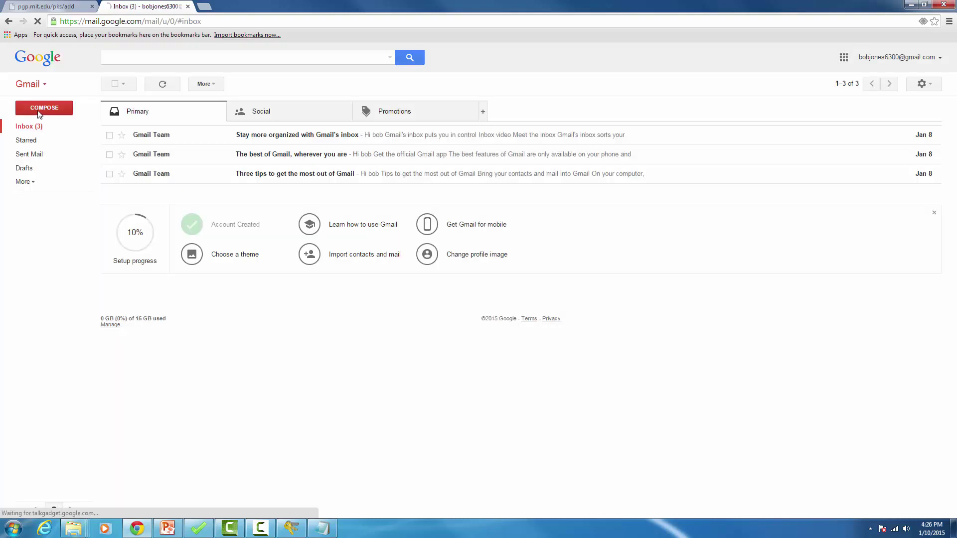
Step: Compose a new email to the recipient with the subject 'Secret Message'
click(39, 113)
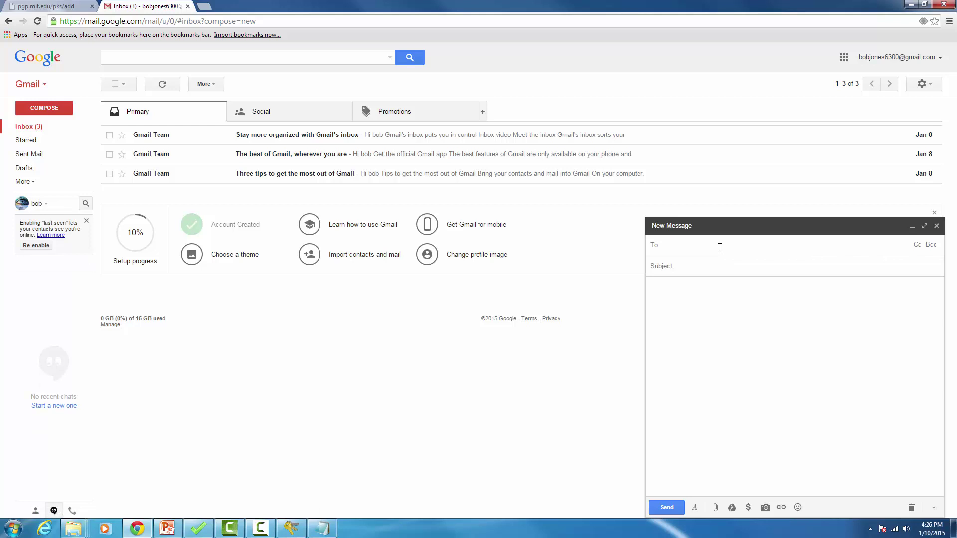
text(alice)
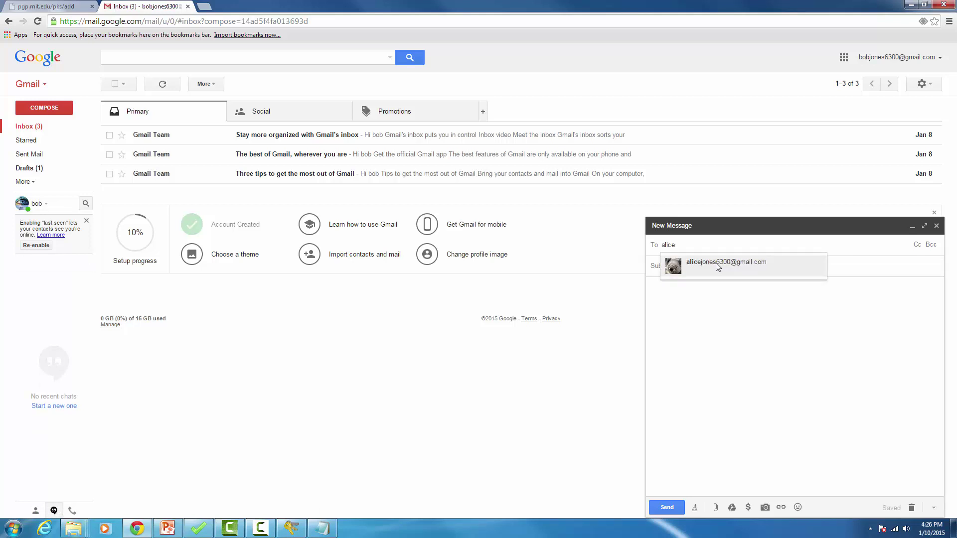
click(718, 267)
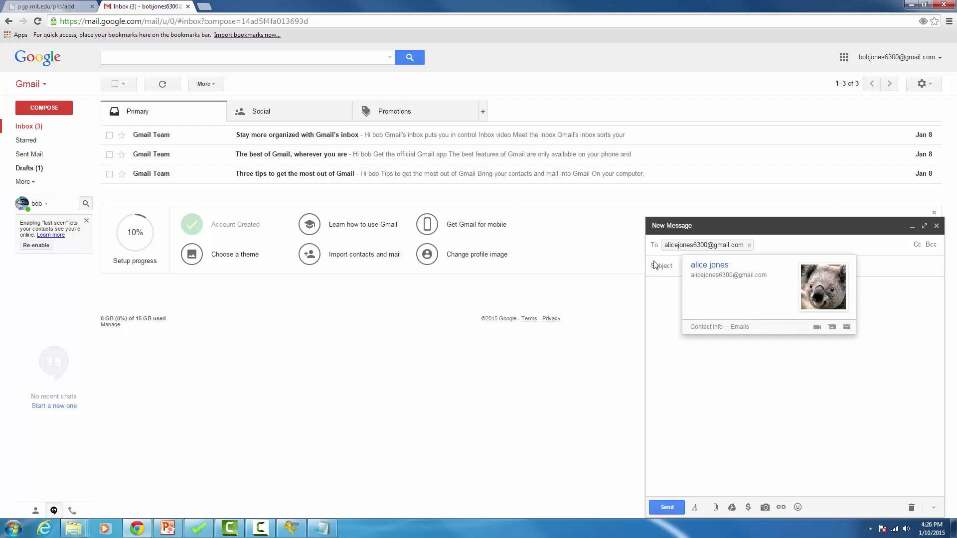
click(681, 267)
text(Secret Message)
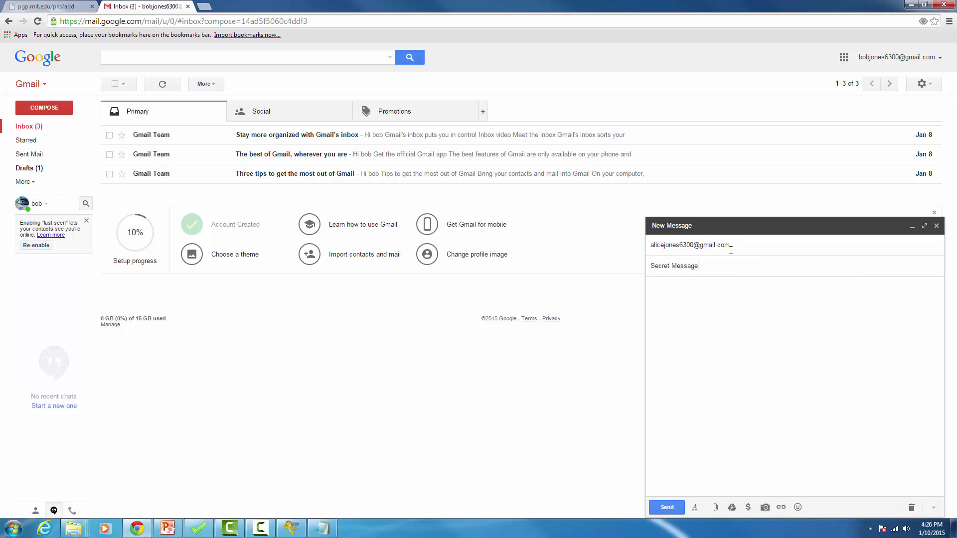
click(705, 301)
Step: Attach the EncryptedMessage .txt file and send the email
click(732, 507)
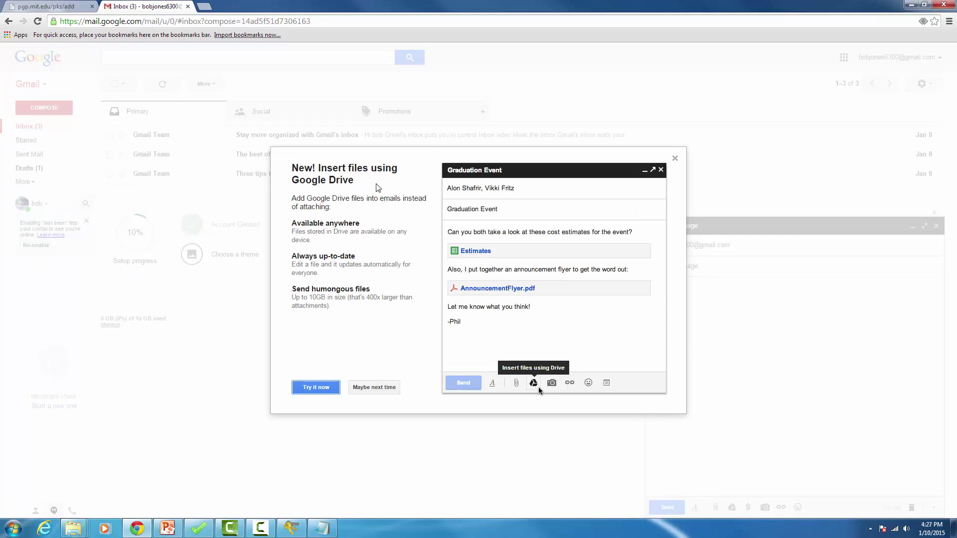
click(380, 391)
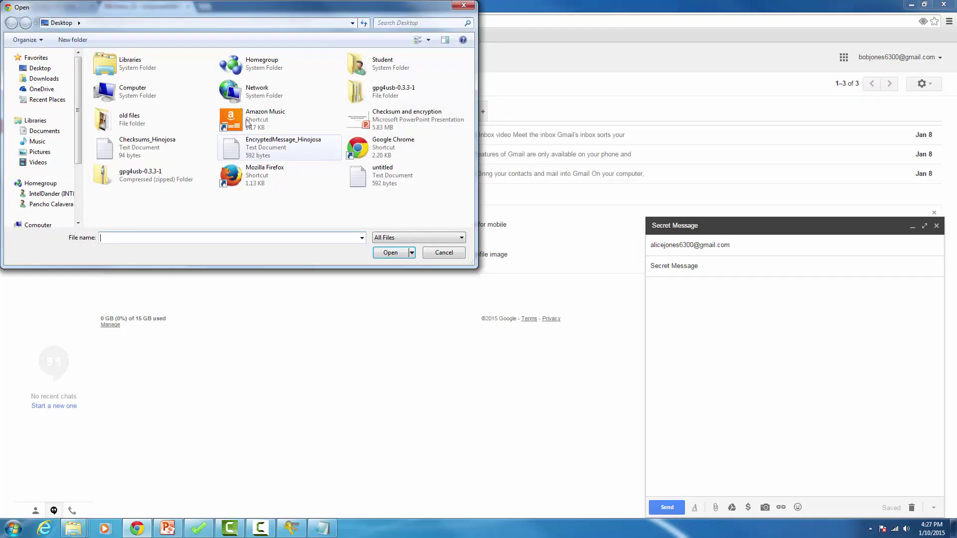
double_click(265, 152)
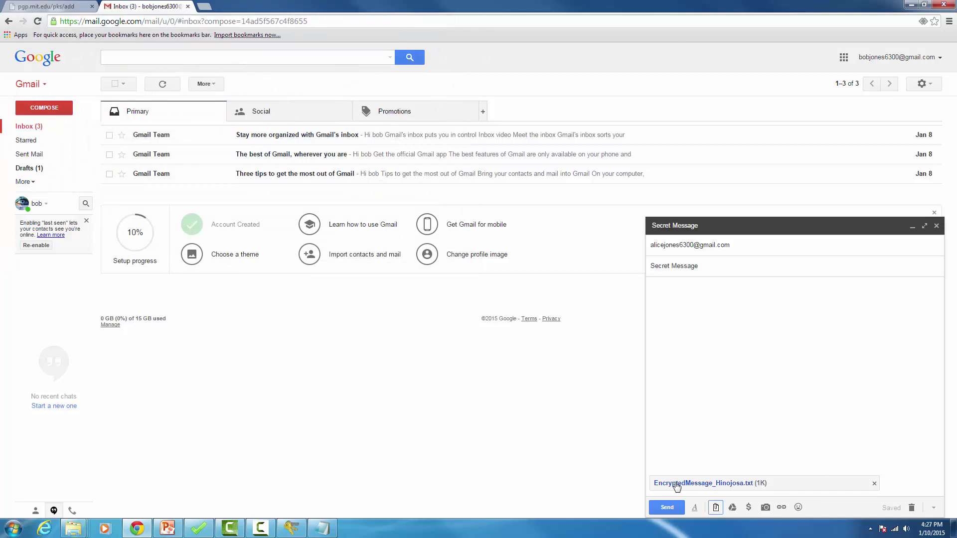
click(668, 507)
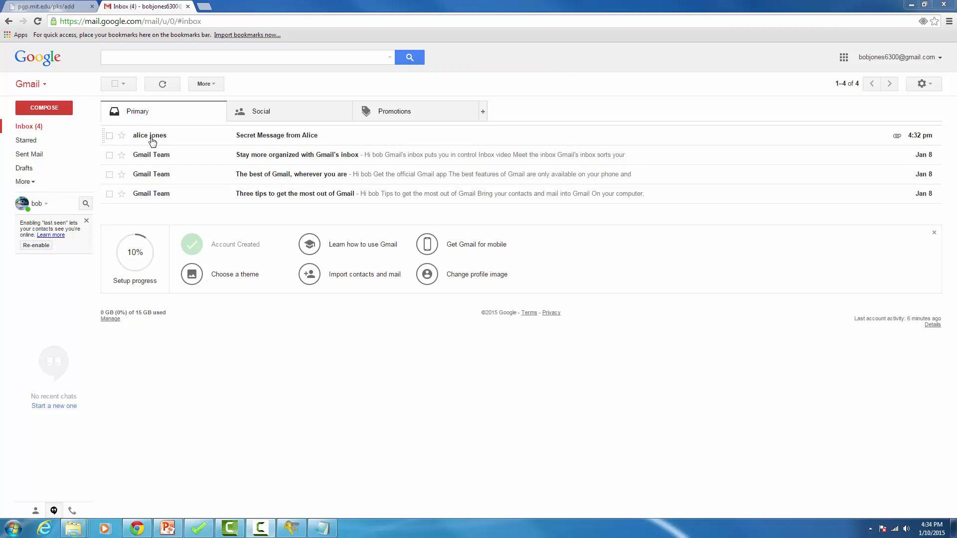
Step: Open the contact's reply, download its encrypted .txt attachment, and return to gpg4usb
mouse_move(152, 142)
click(250, 138)
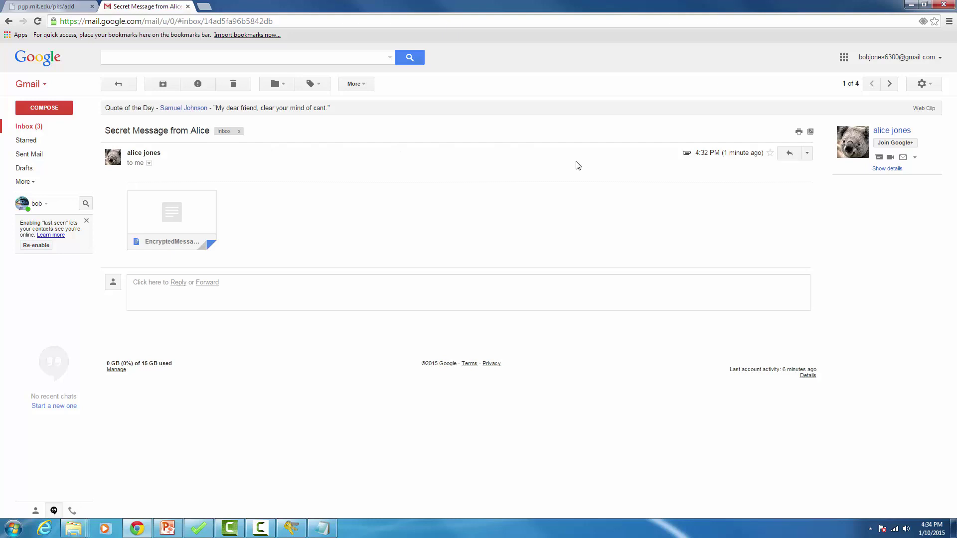
mouse_move(141, 215)
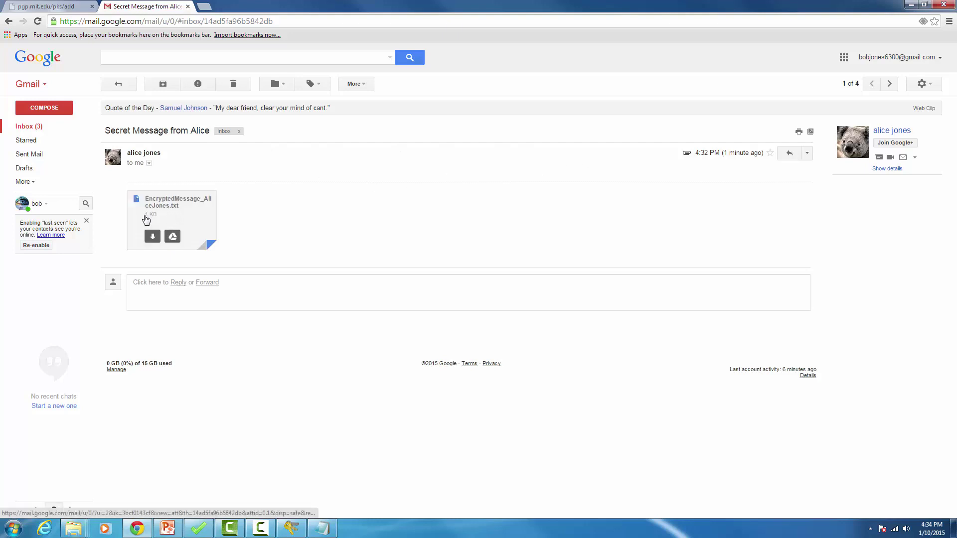
click(152, 238)
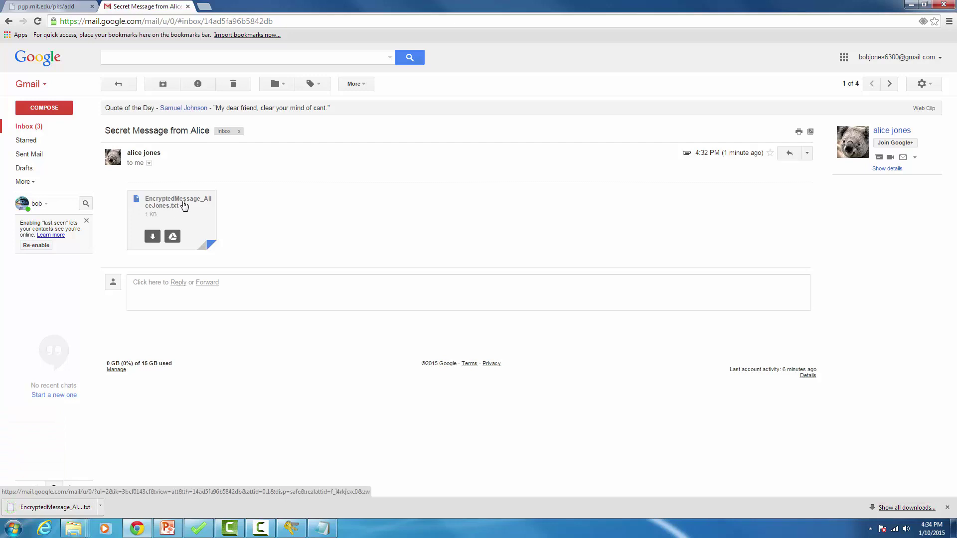
click(189, 201)
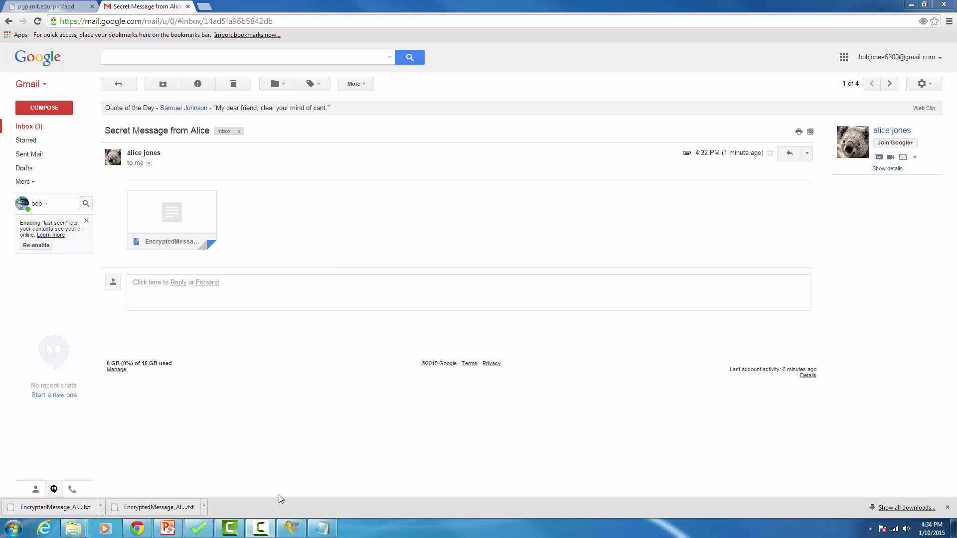
click(293, 533)
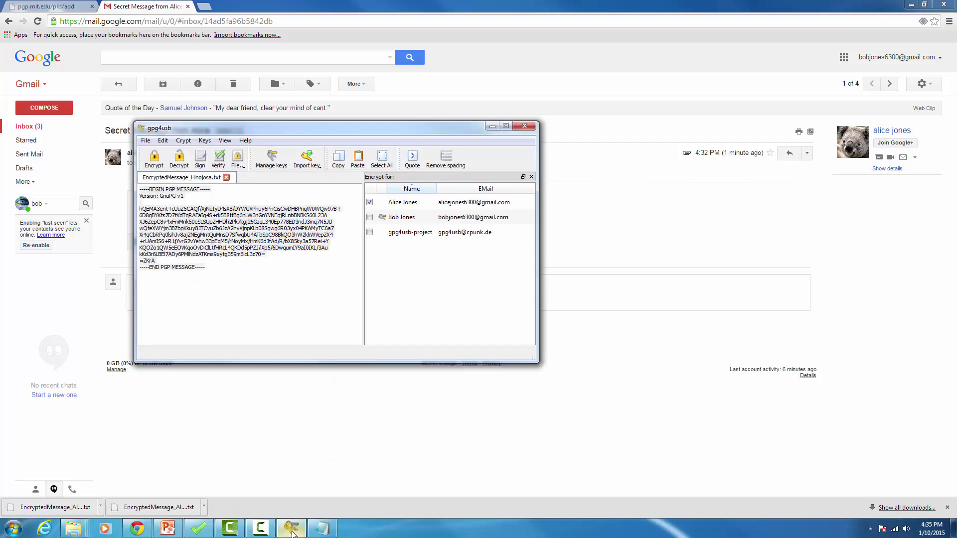
Step: Open the downloaded EncryptedMessage reply from the Downloads folder in a new tab
click(146, 141)
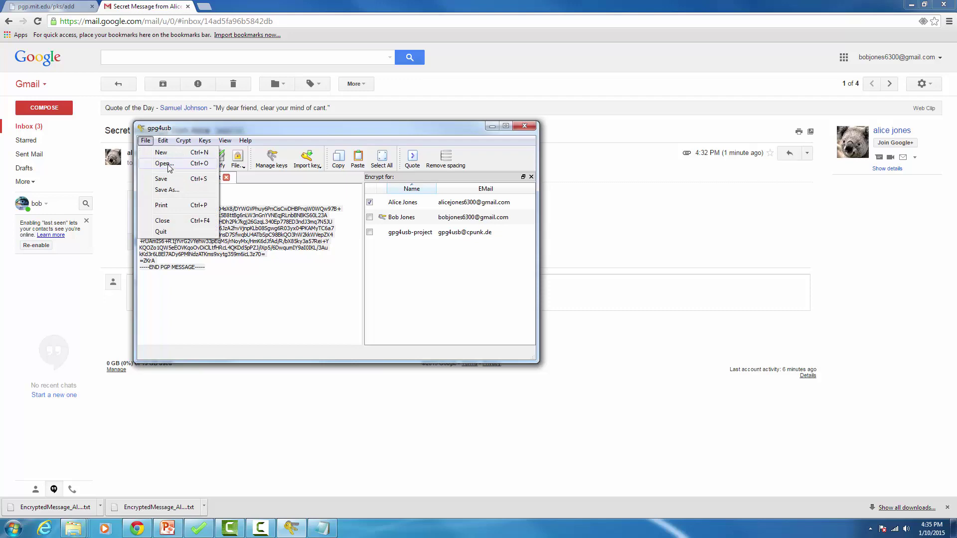
click(167, 164)
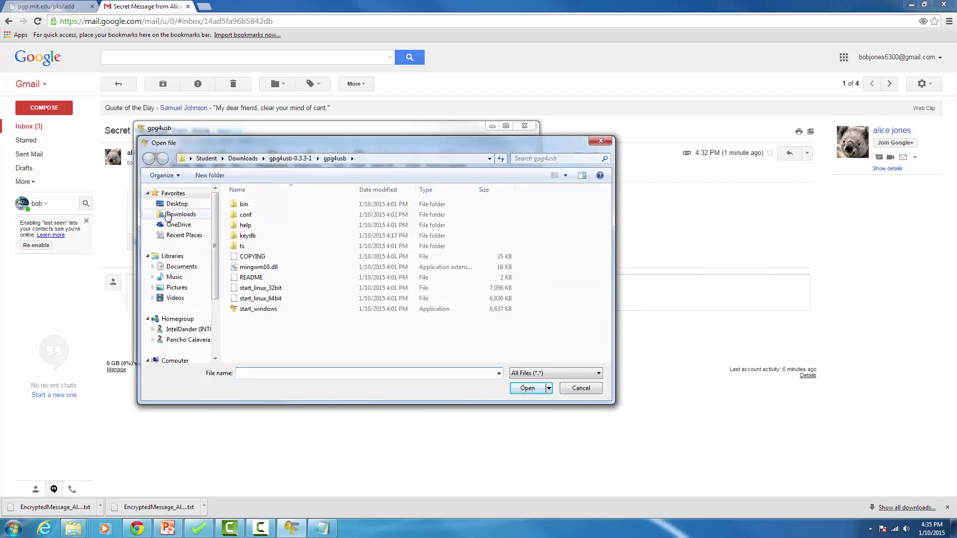
click(181, 214)
click(413, 218)
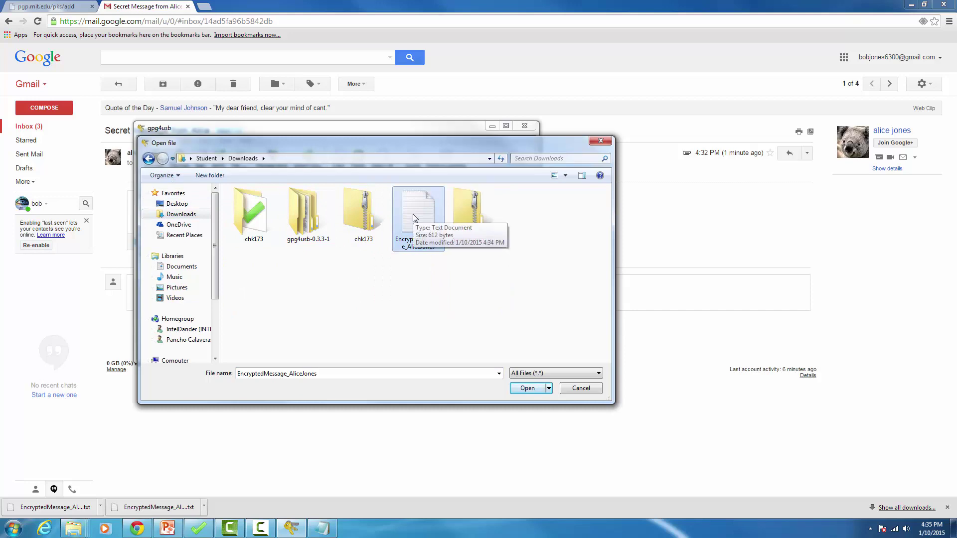
double_click(413, 218)
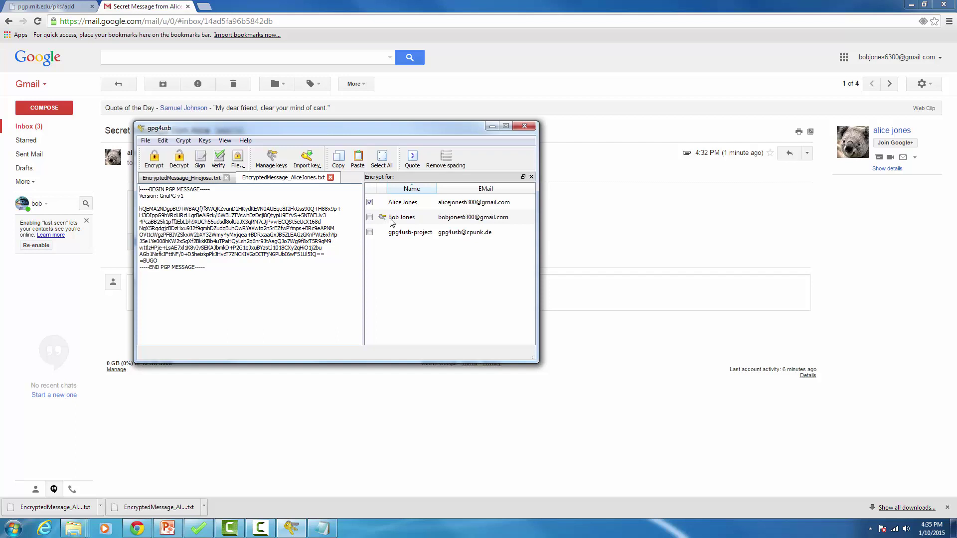
Step: Decrypt the reply with your key and passphrase, revealing 'Hello Bob, Here is a secret message for you too!!!!'
click(370, 202)
click(370, 218)
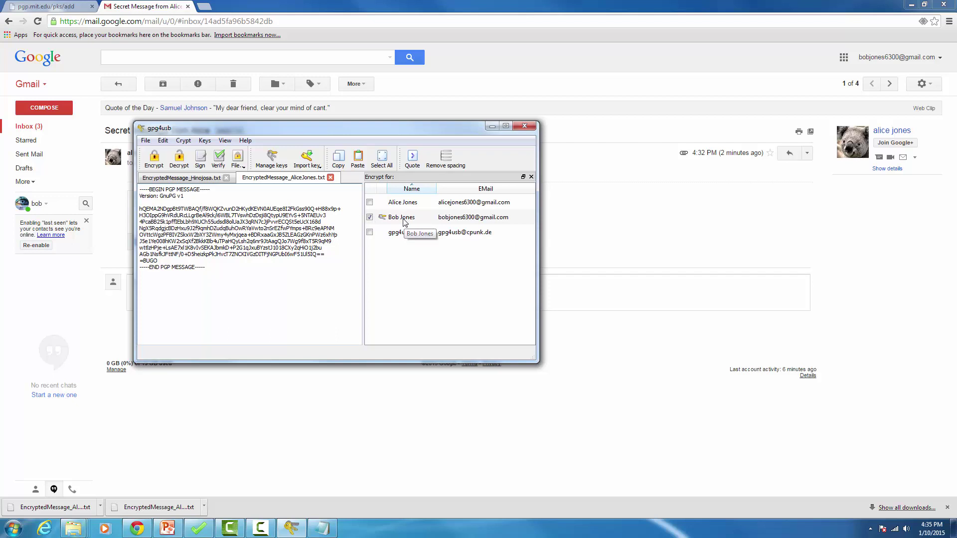
click(178, 166)
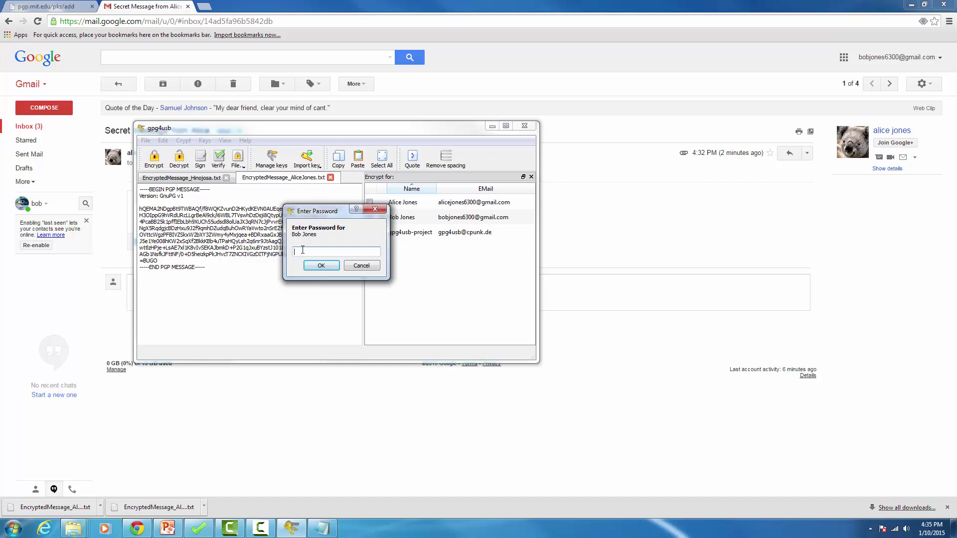
text(••••)
click(323, 267)
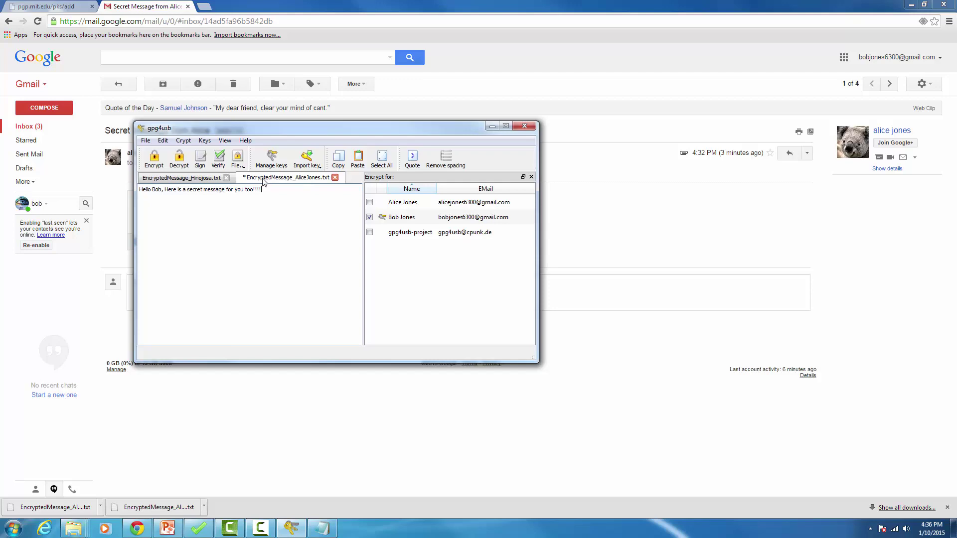
Step: Save the decrypted reply to the Desktop as DecryptedMessage_<contact surname>, then show the desktop
click(146, 141)
click(165, 190)
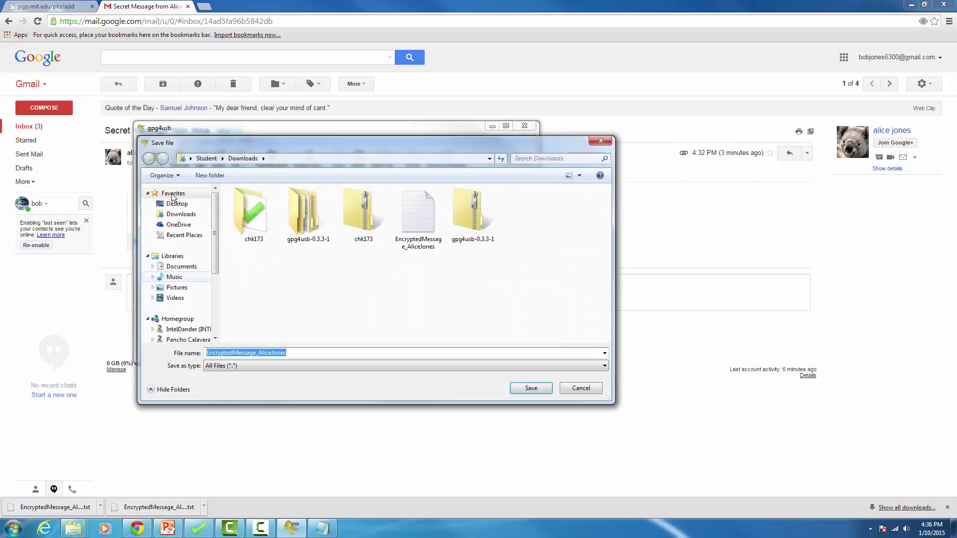
click(175, 203)
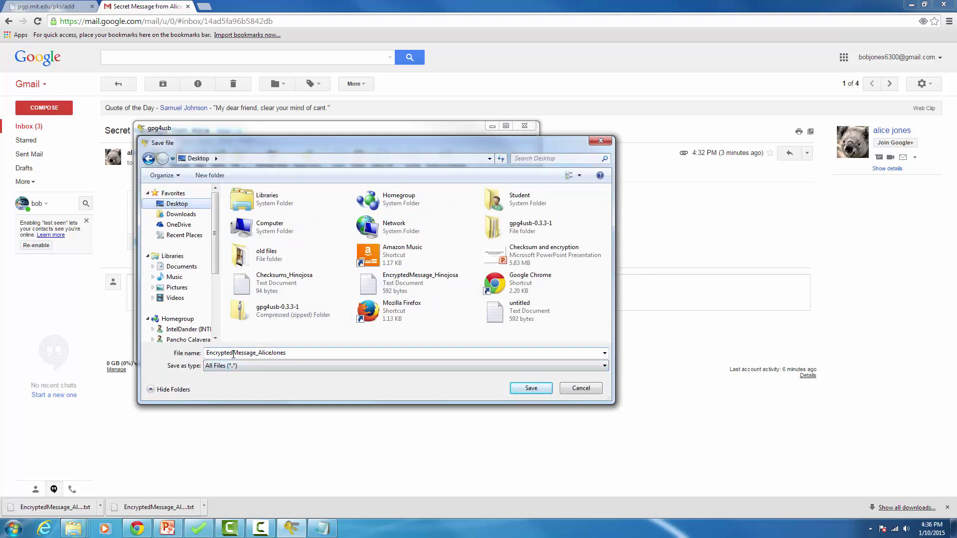
double_click(206, 353)
click(207, 352)
drag(208, 352, 213, 352)
text(de)
drag(207, 352, 210, 351)
text(De)
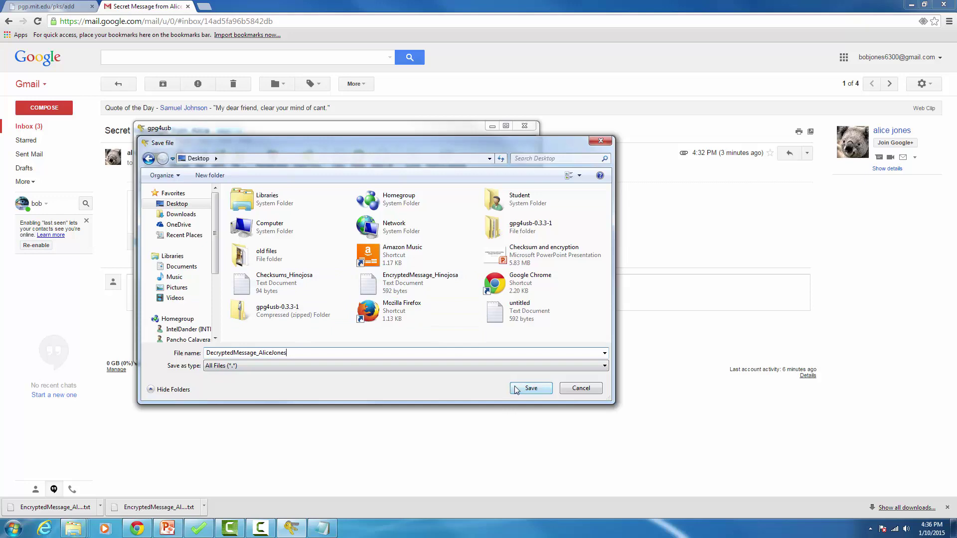
click(530, 389)
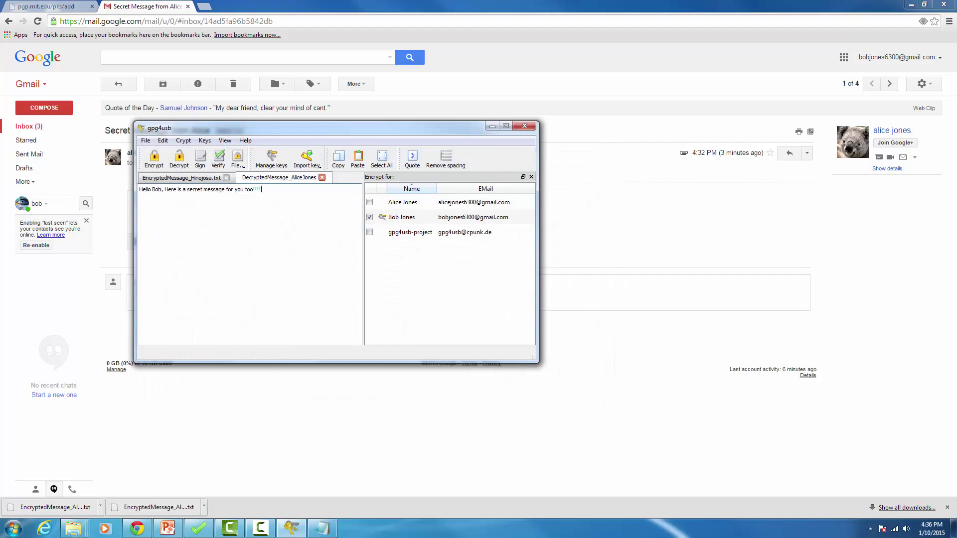
key(super+d)
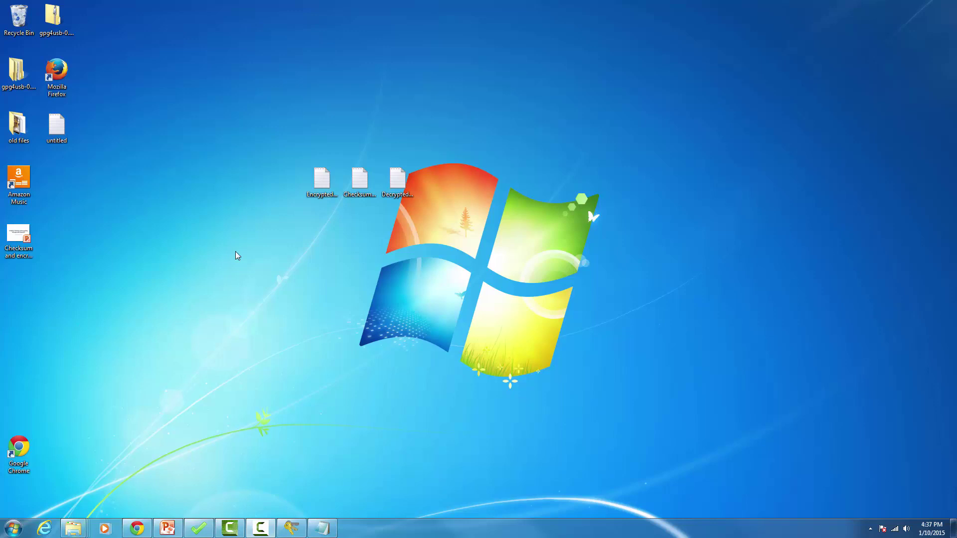
click(317, 185)
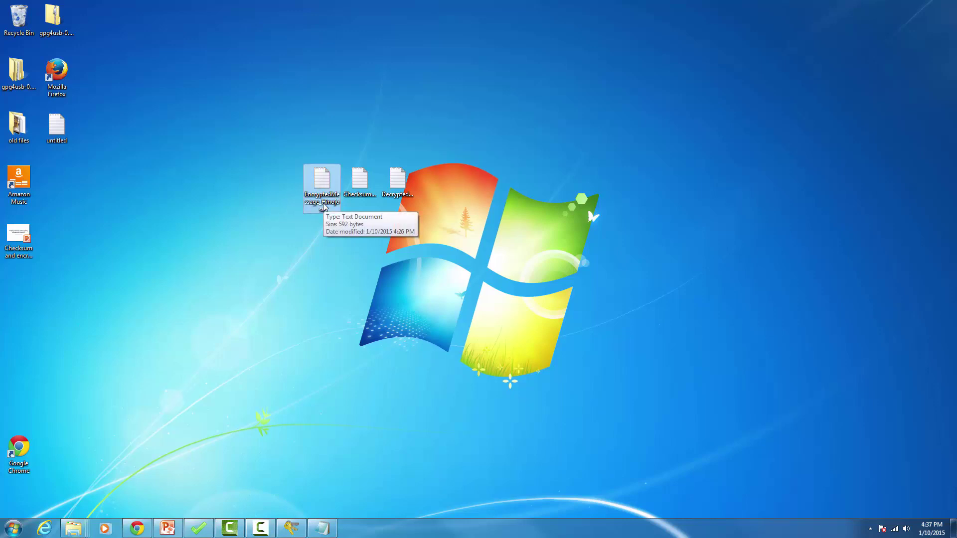
click(360, 179)
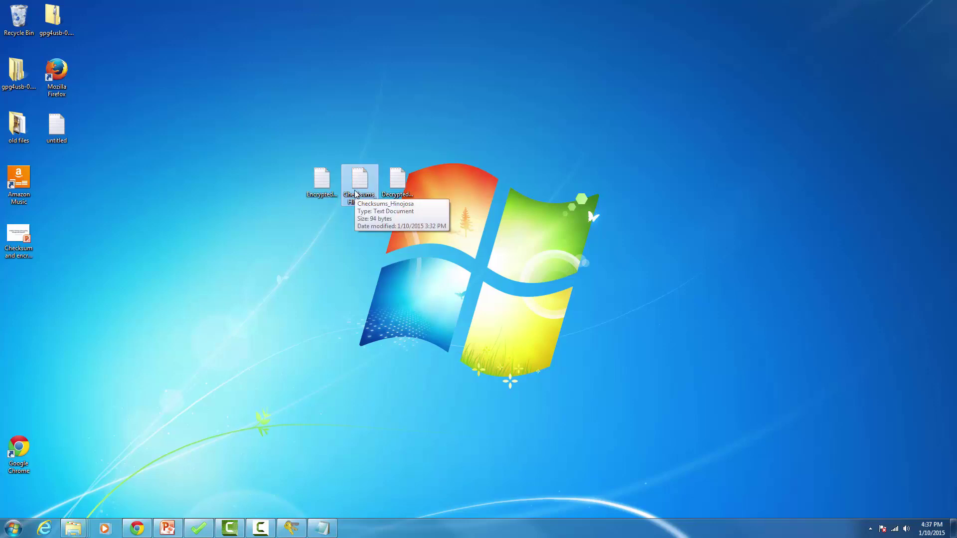
click(397, 185)
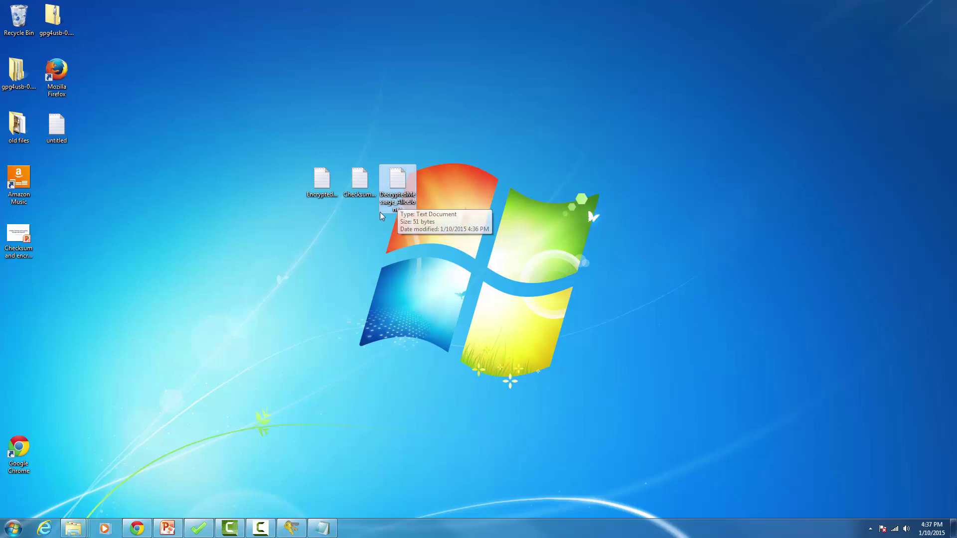
drag(284, 137, 434, 229)
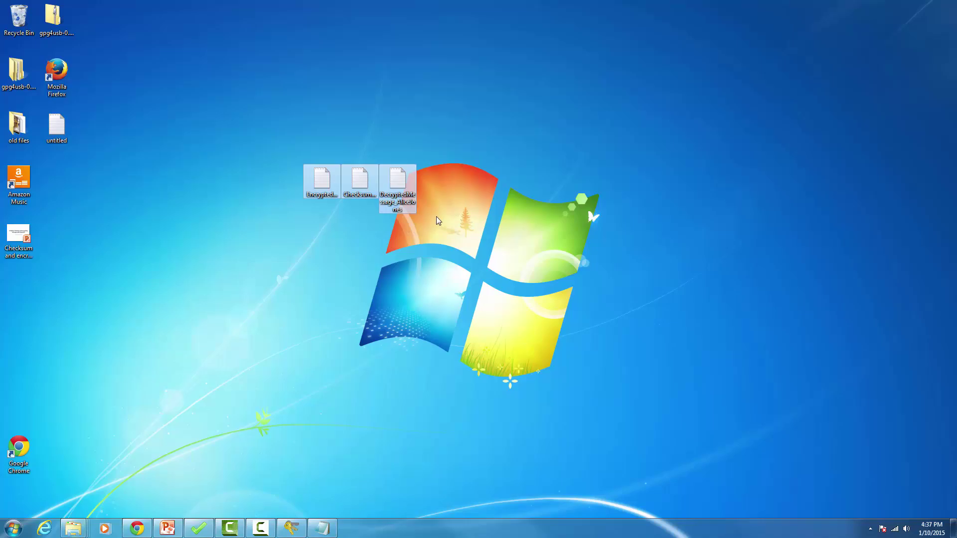